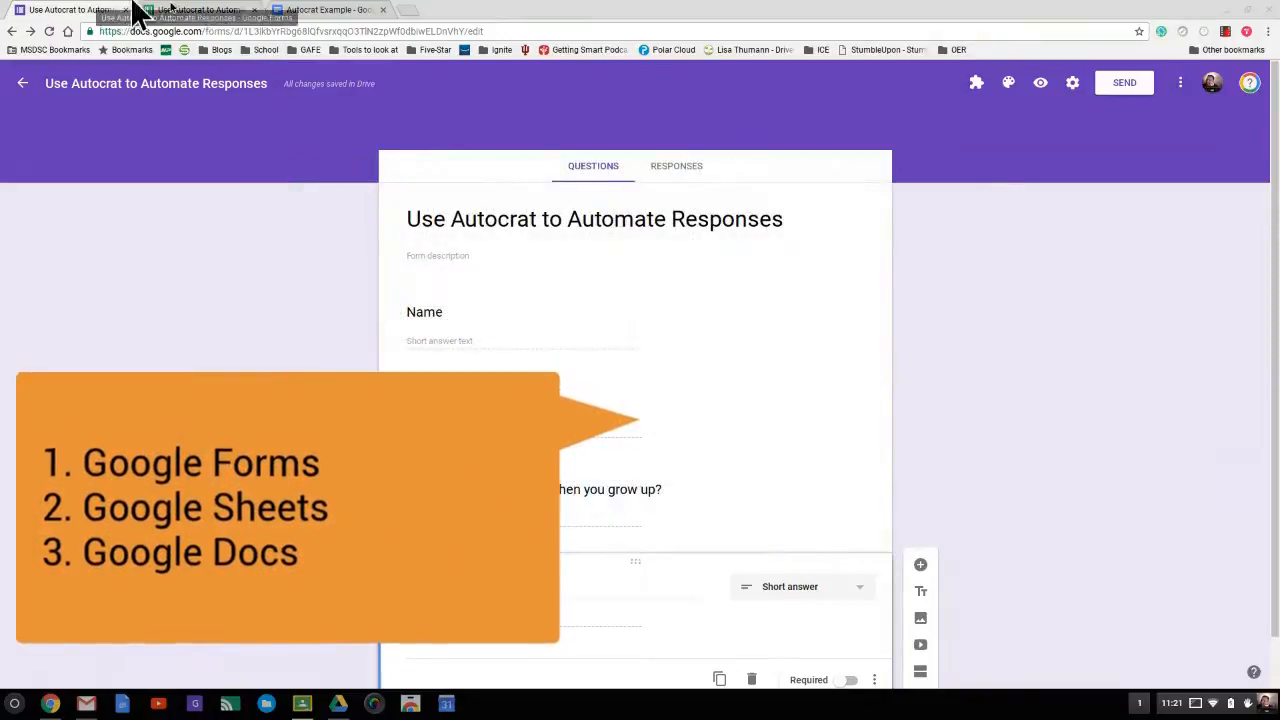
- Glance at the responses spreadsheet and the letter template, then scroll through the form's questions
{"action": "left_click", "coordinate": [215, 12]}
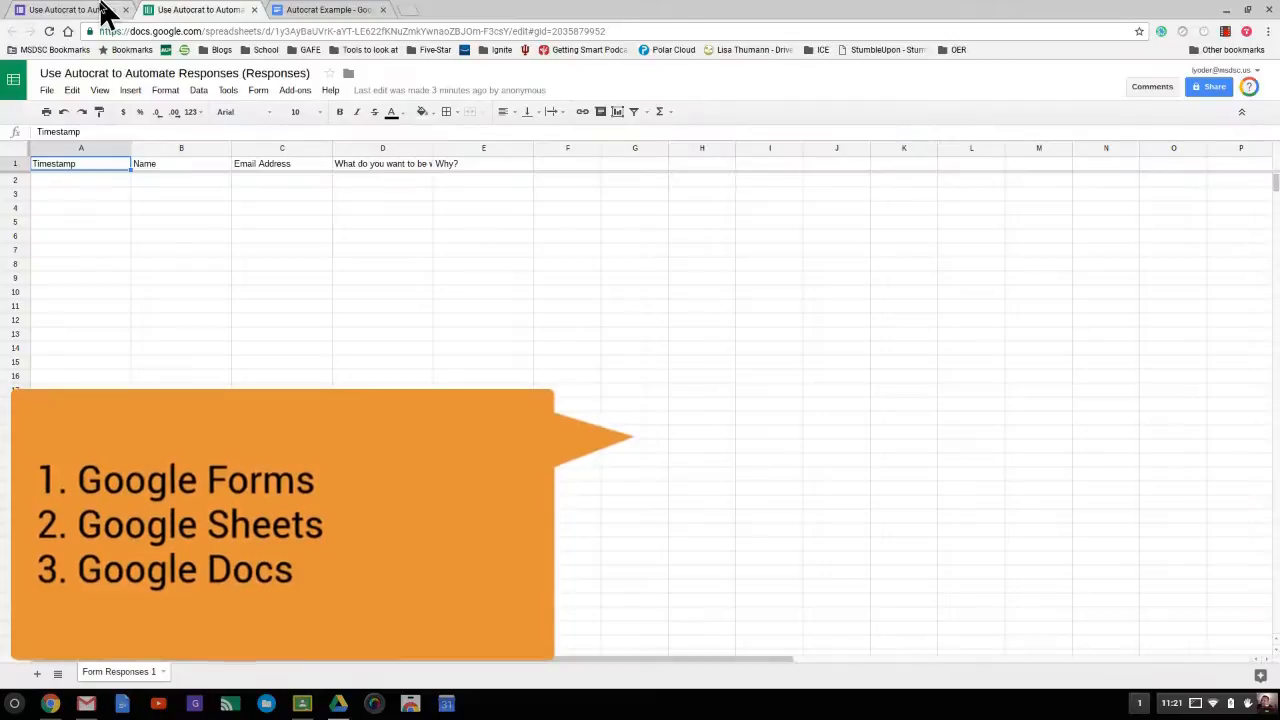
{"action": "left_click", "coordinate": [300, 12]}
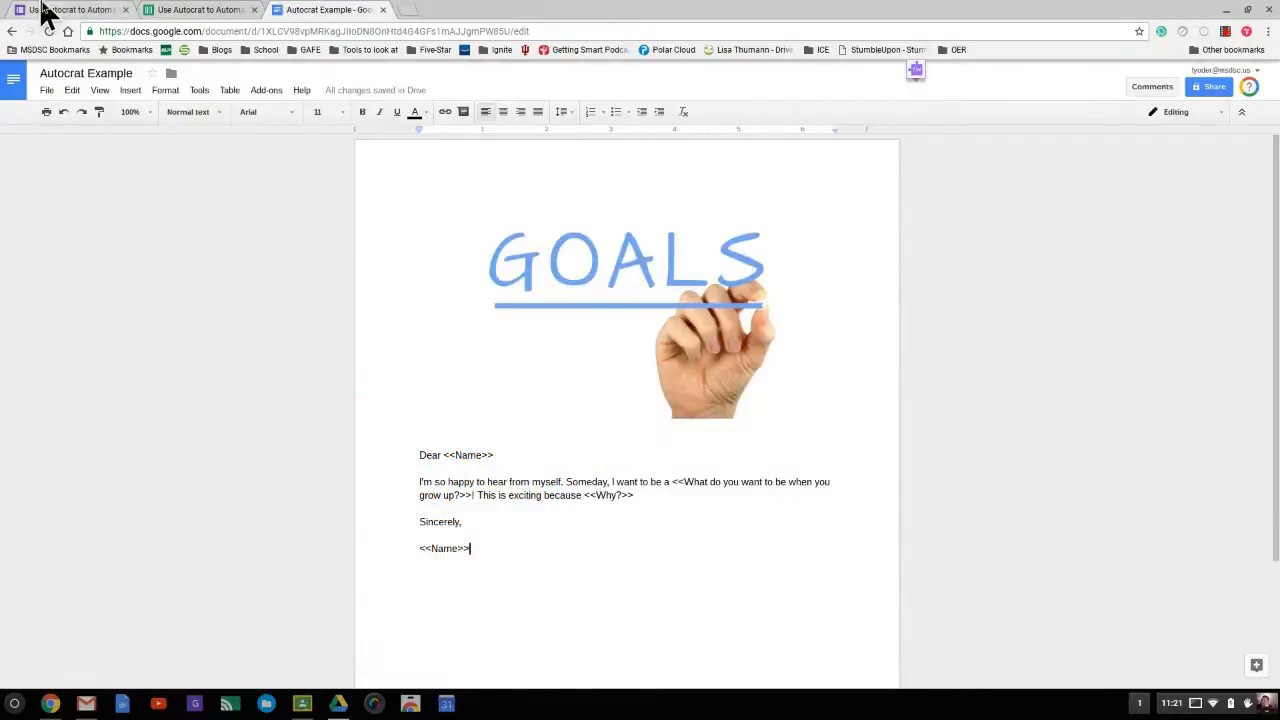
{"action": "left_click", "coordinate": [40, 11]}
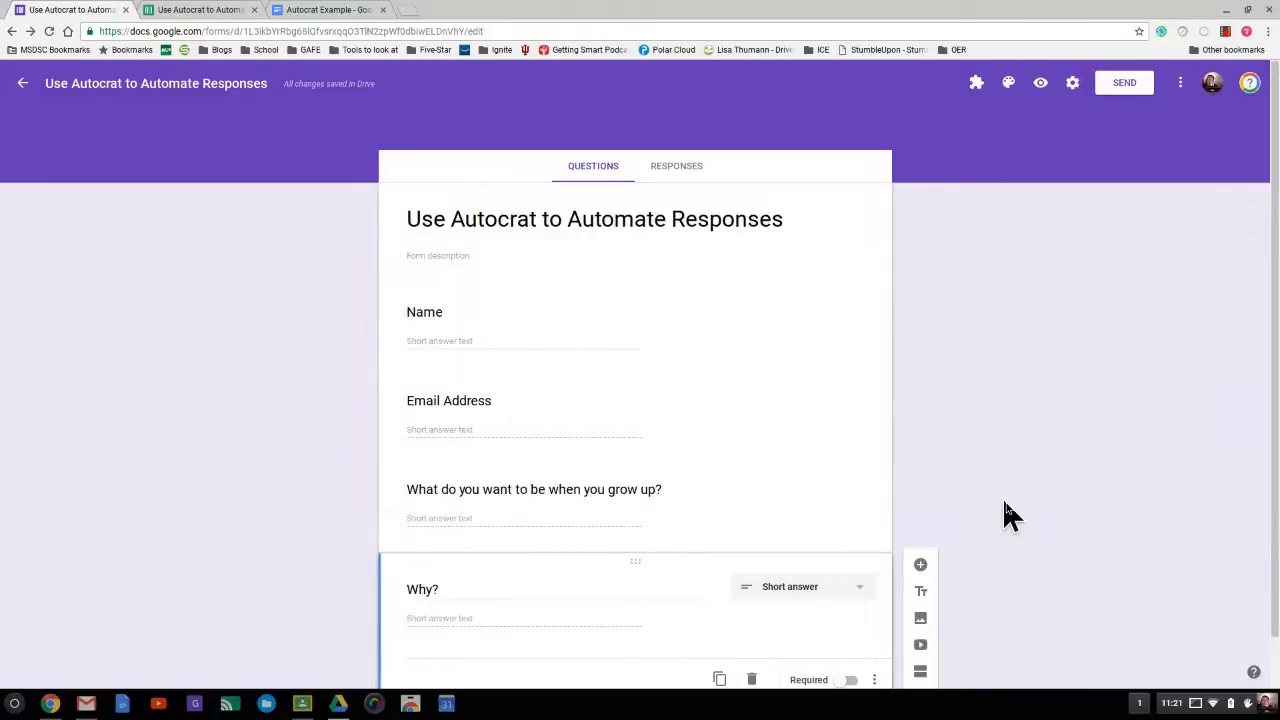
{"action": "scroll", "coordinate": [1010, 514], "scroll_direction": "down", "scroll_amount": 2}
{"action": "scroll", "coordinate": [1010, 514], "scroll_direction": "up", "scroll_amount": 2}
{"action": "scroll", "coordinate": [1010, 514], "scroll_direction": "down", "scroll_amount": 1}
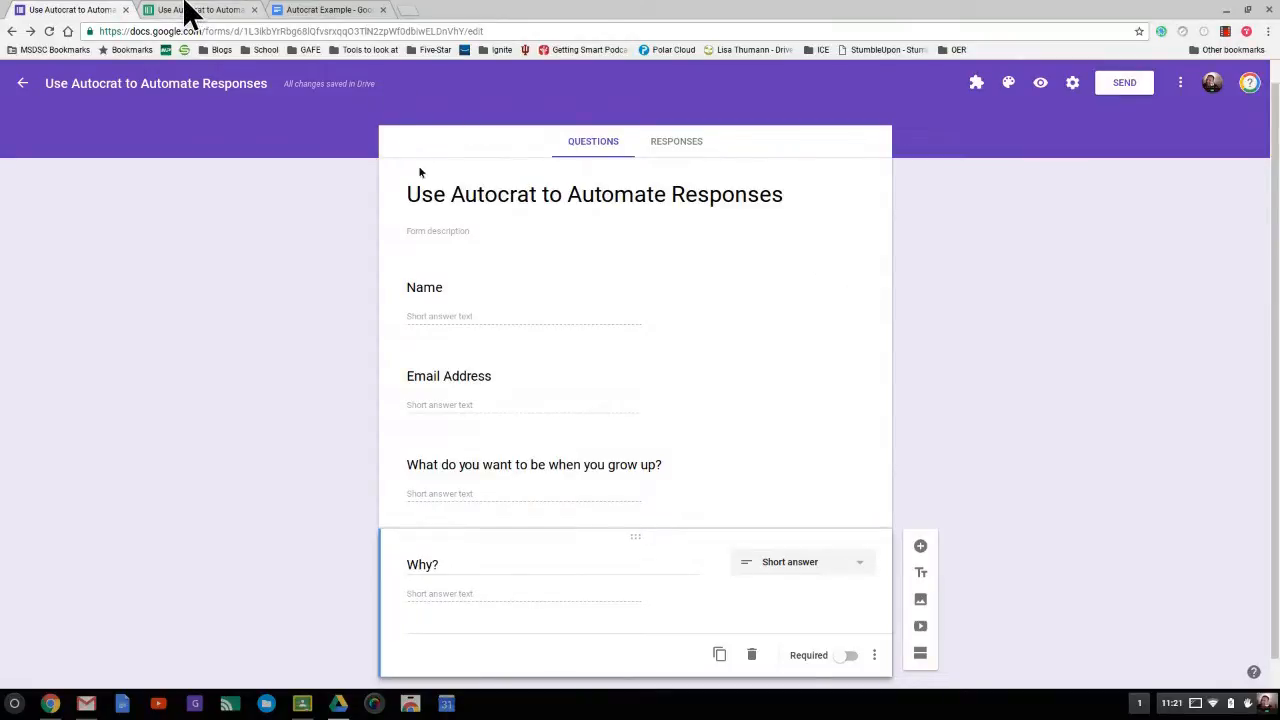
- Confirm the form's Responses summary and linked spreadsheet are empty, then return to the Autocrat Example letter
{"action": "left_click", "coordinate": [186, 12]}
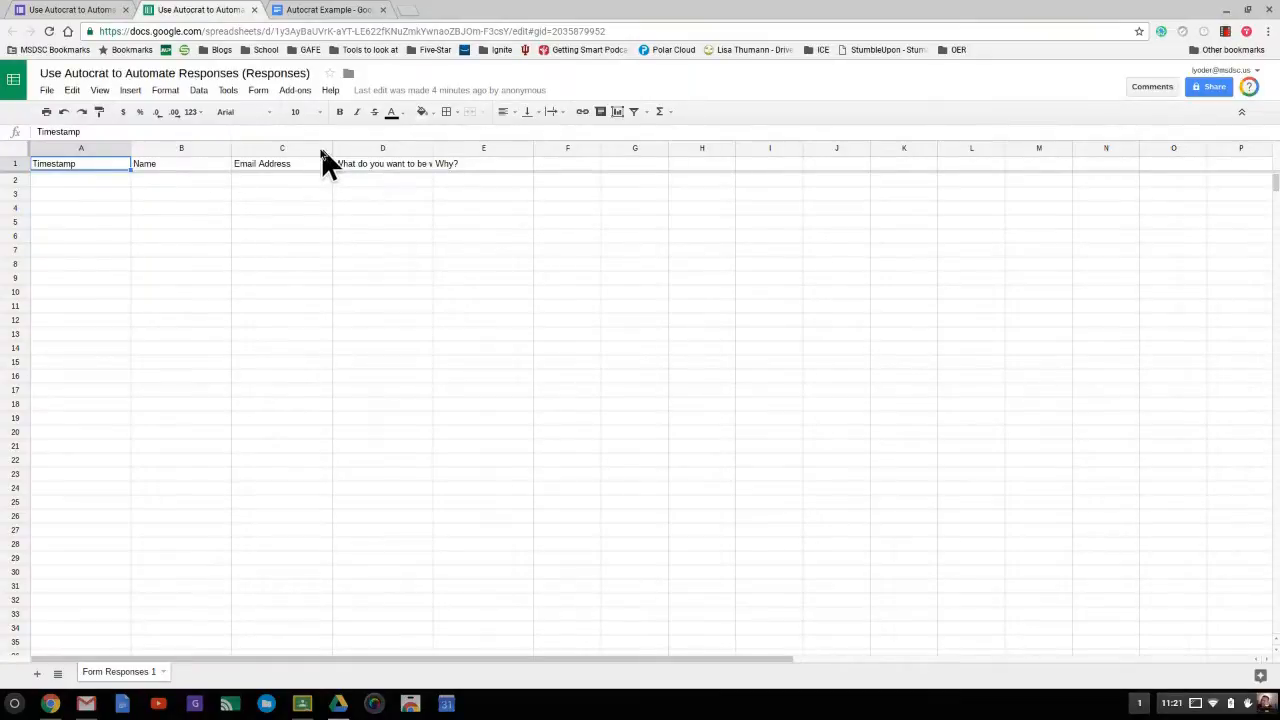
{"action": "left_click", "coordinate": [78, 10]}
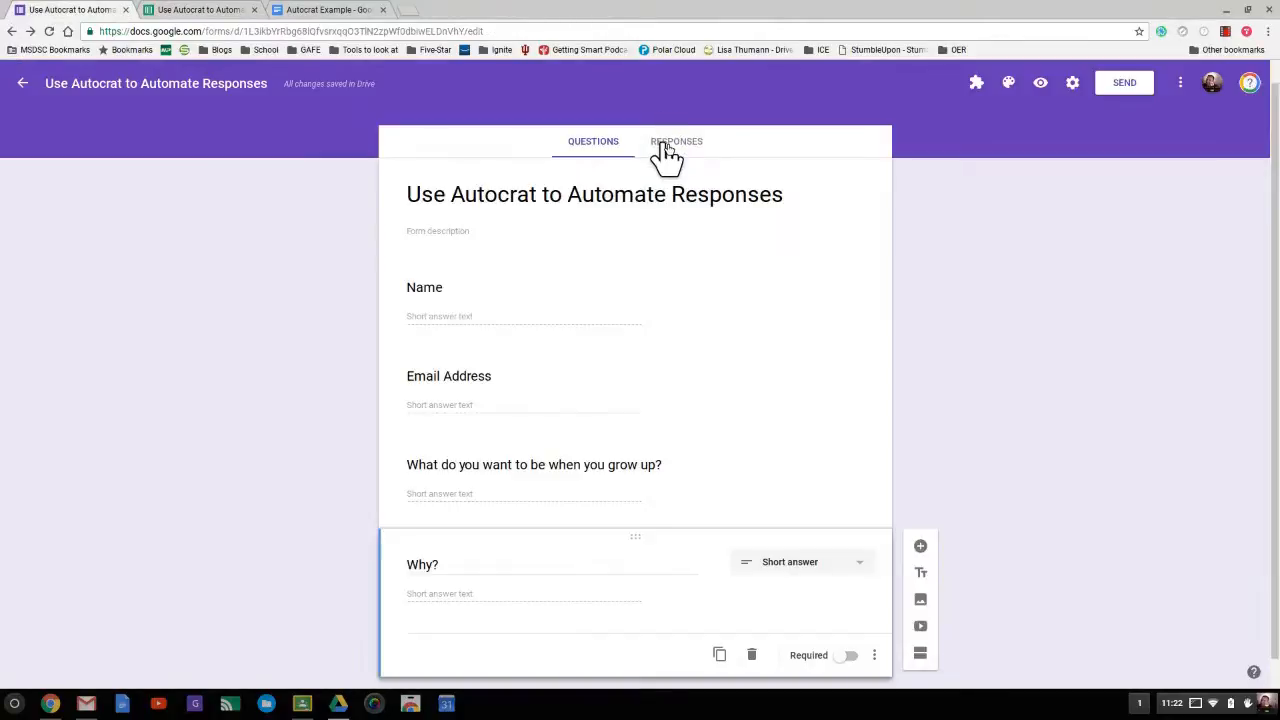
{"action": "left_click", "coordinate": [668, 160]}
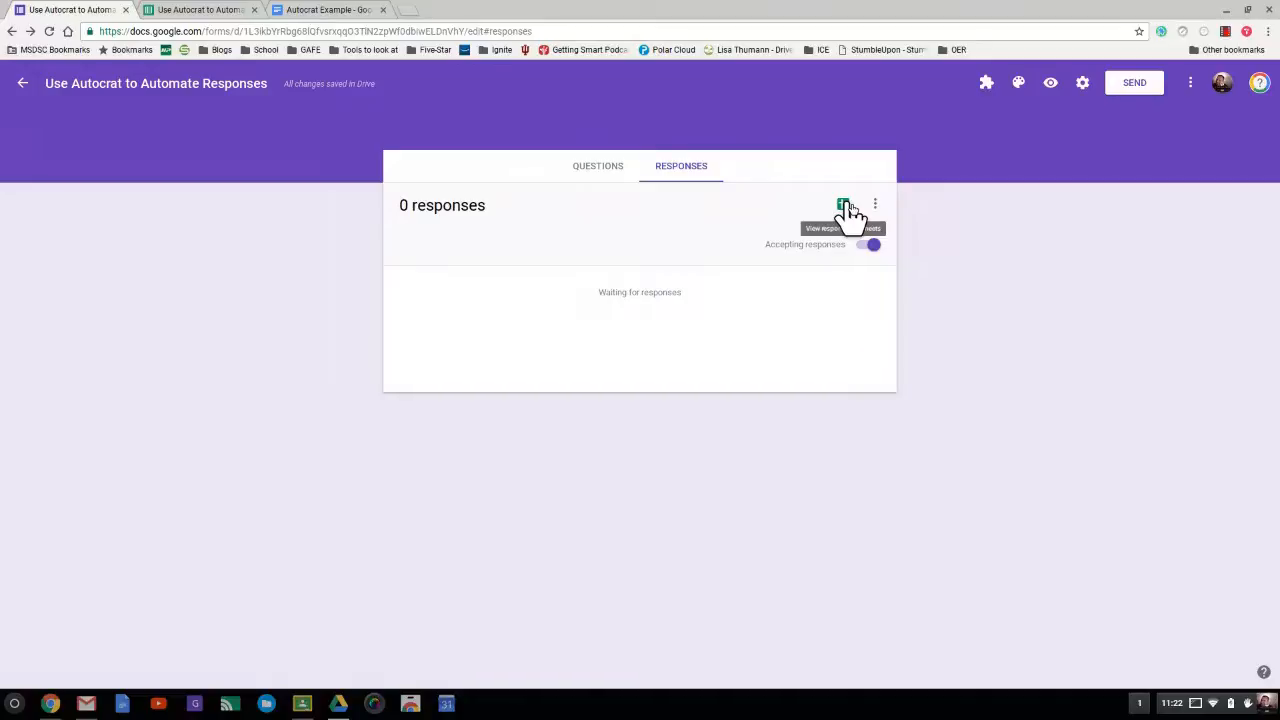
{"action": "left_click", "coordinate": [215, 12]}
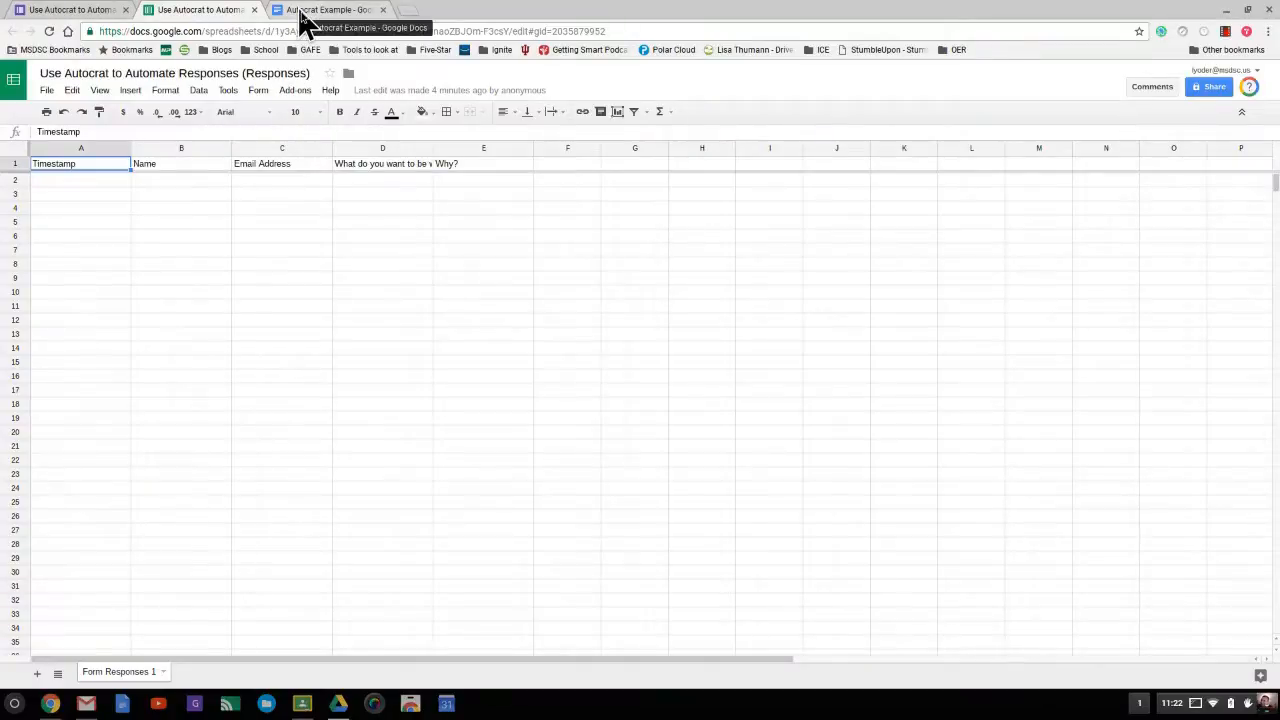
{"action": "left_click", "coordinate": [300, 13]}
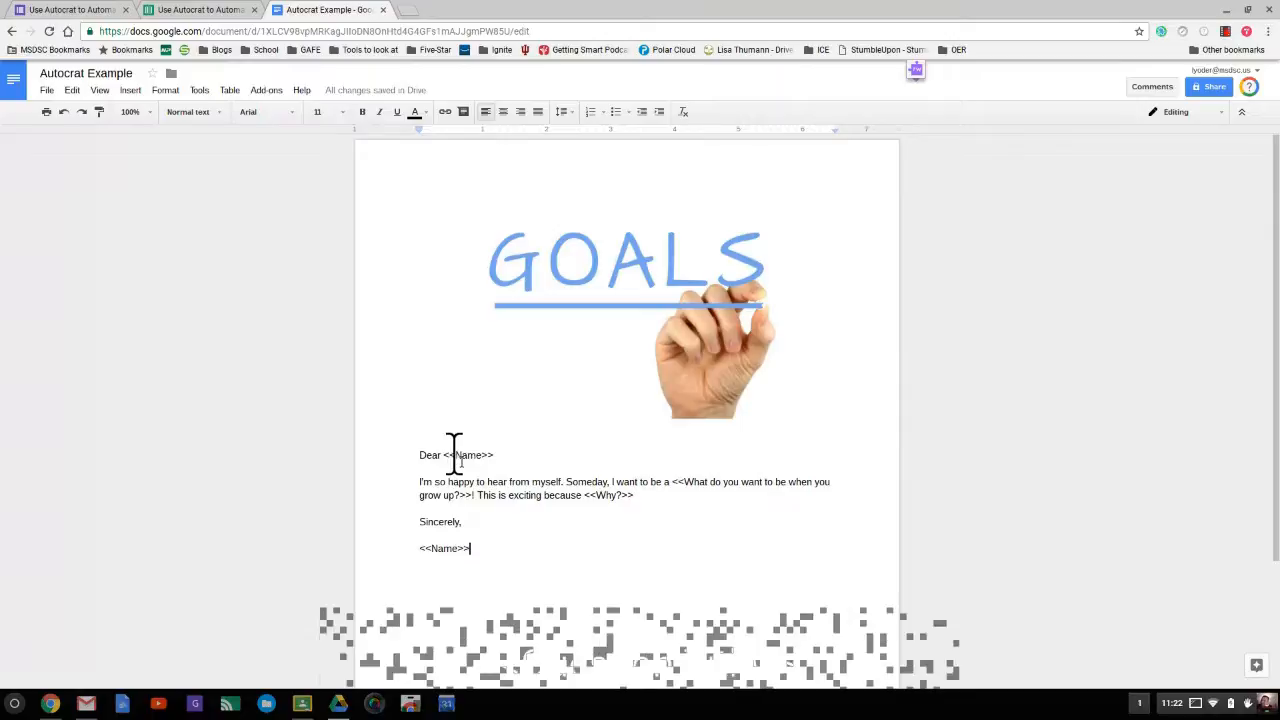
- Compare the letter's <<Name>>-style merge tags with the form questions and spreadsheet columns
{"action": "left_click", "coordinate": [22, 12]}
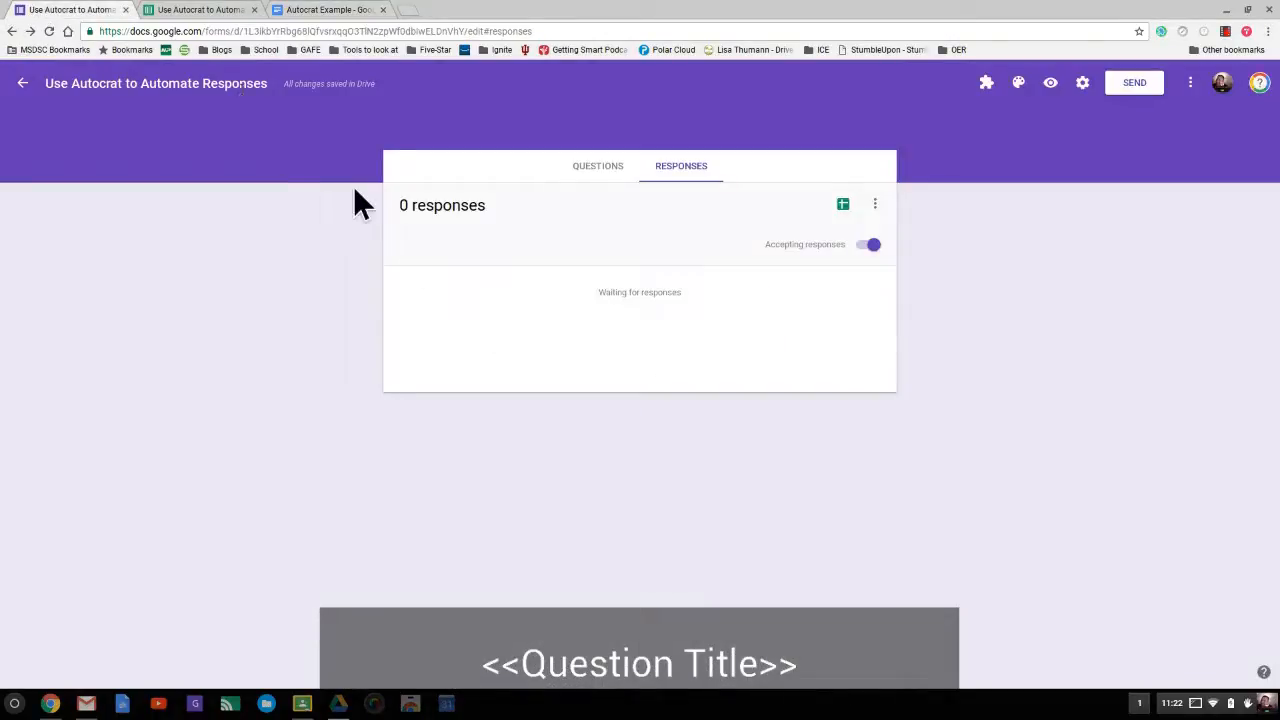
{"action": "left_click", "coordinate": [592, 168]}
{"action": "left_click", "coordinate": [240, 10]}
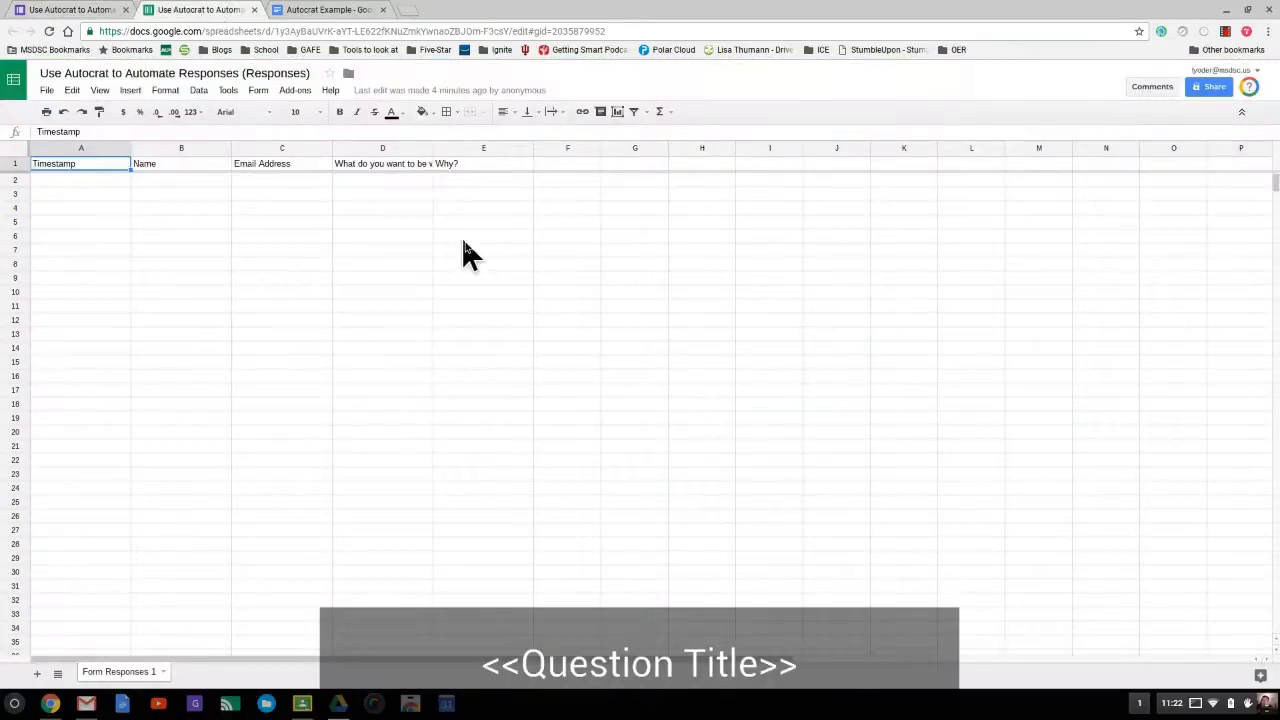
{"action": "left_click", "coordinate": [63, 10]}
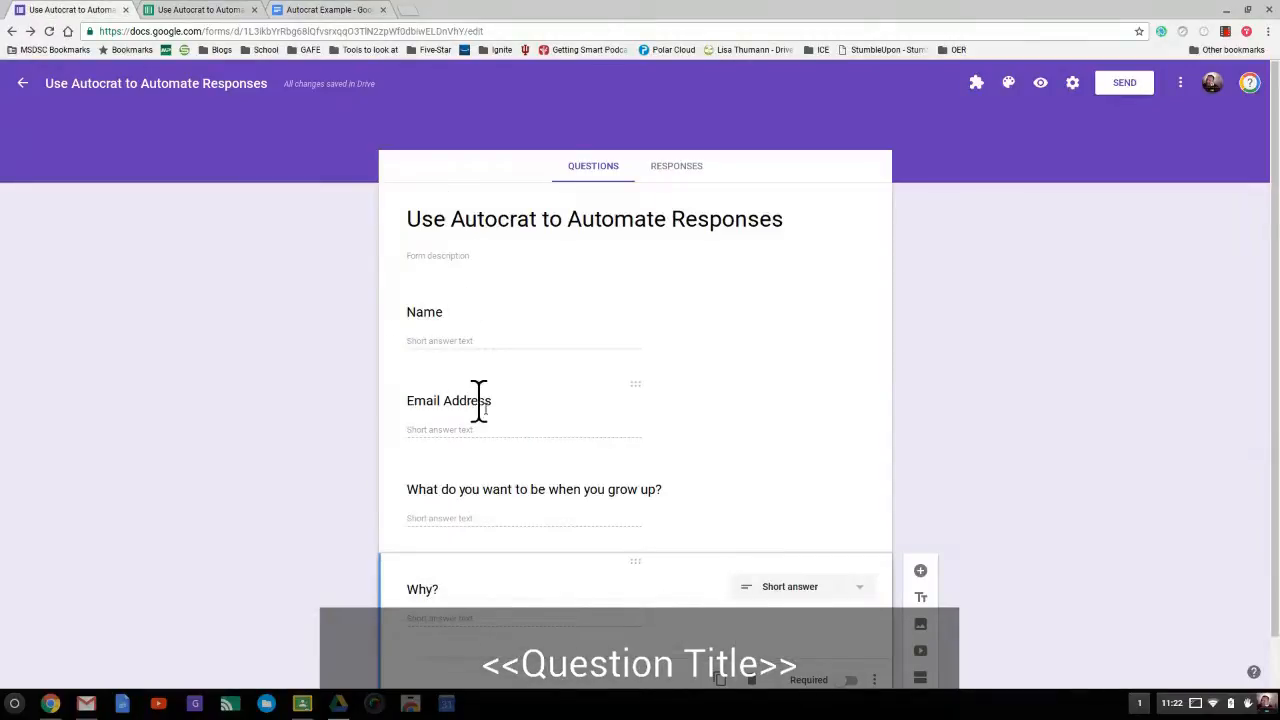
{"action": "left_click", "coordinate": [289, 10]}
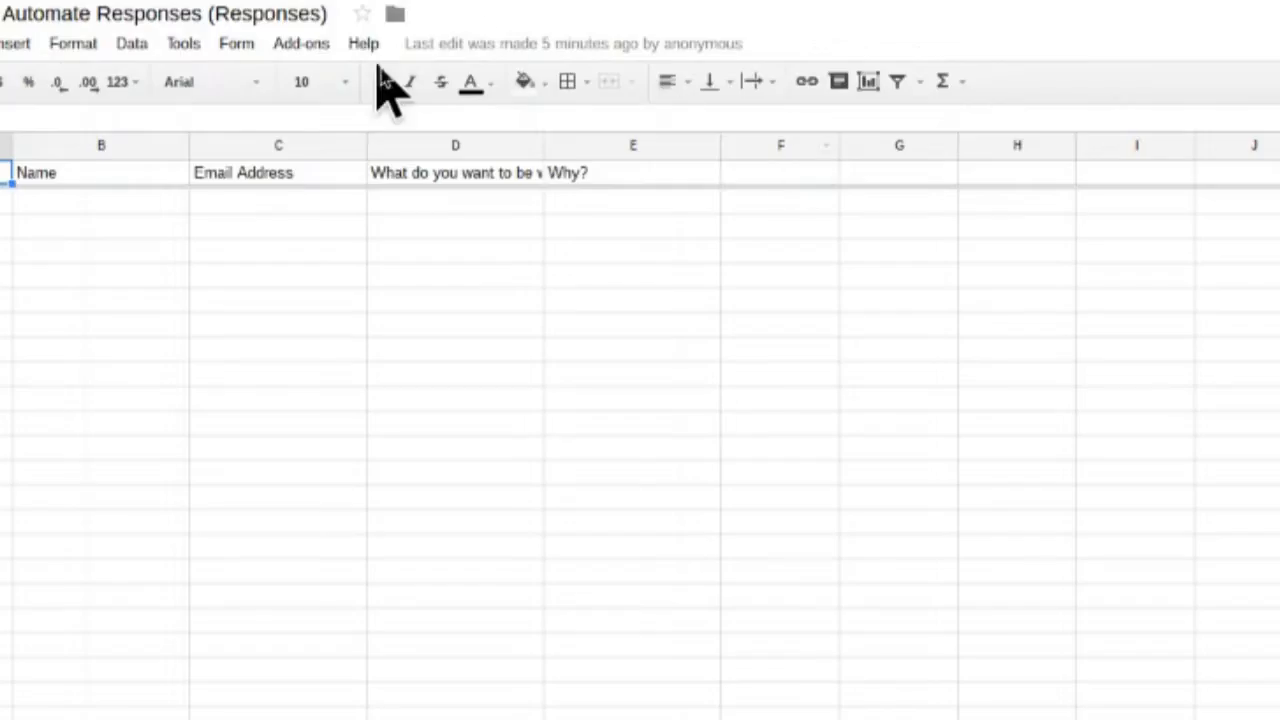
- Launch autoCrat from the Add-ons menu on the responses spreadsheet
{"action": "left_click", "coordinate": [310, 44]}
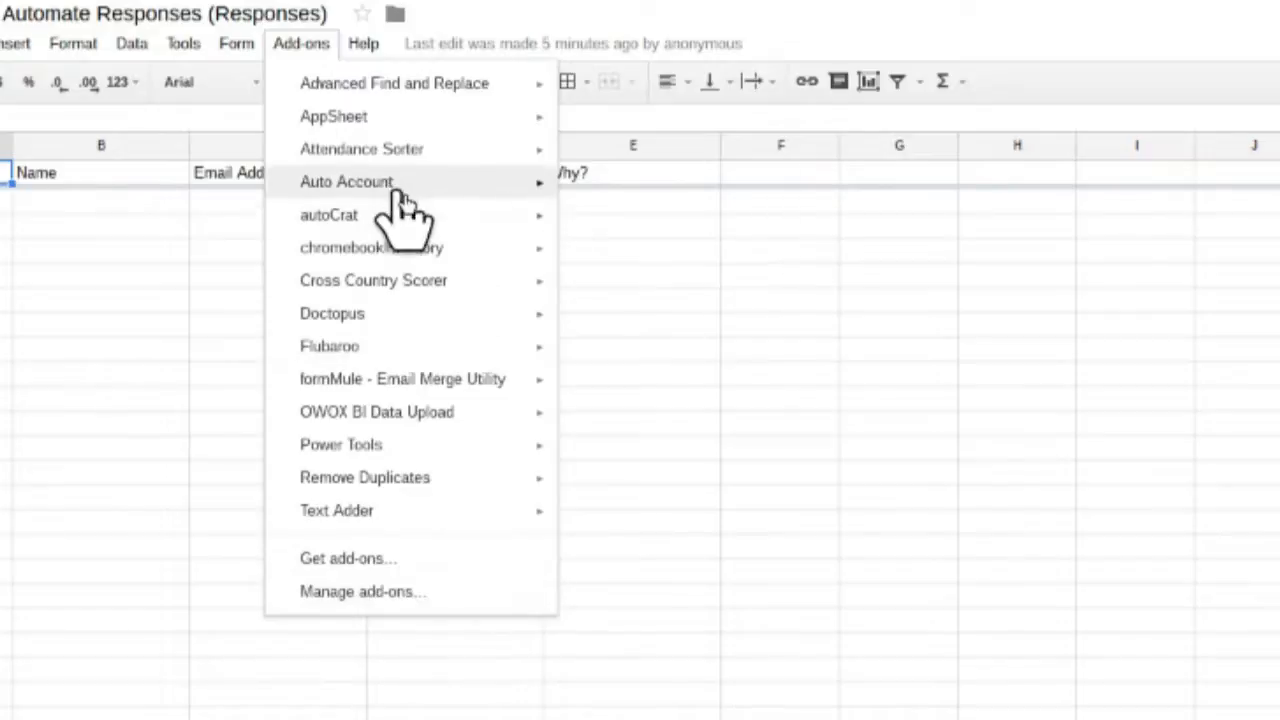
{"action": "mouse_move", "coordinate": [402, 214]}
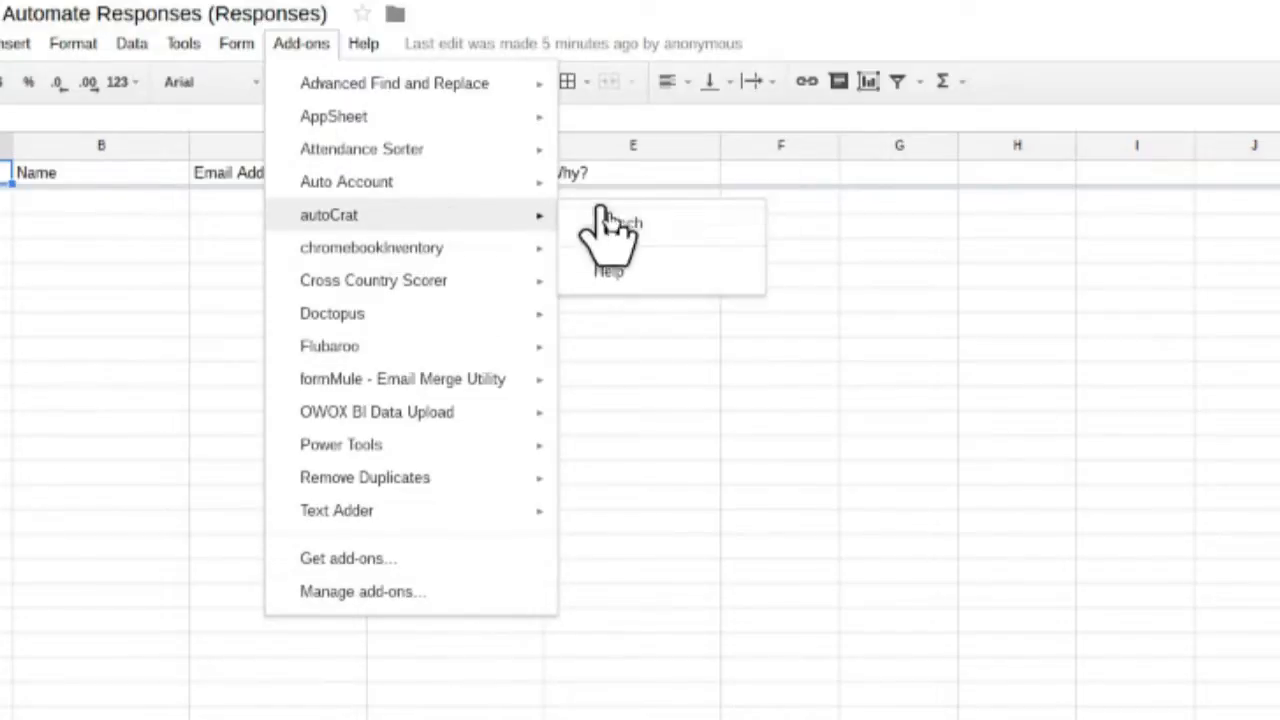
{"action": "left_click", "coordinate": [610, 223]}
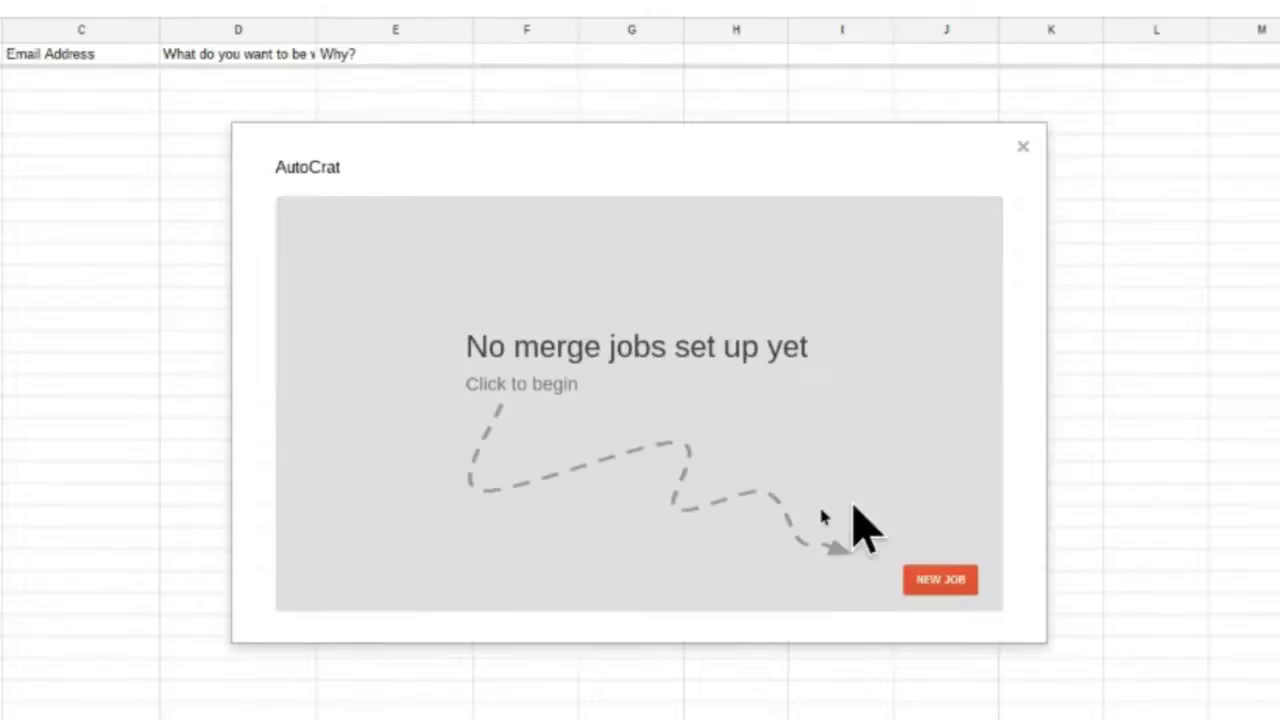
- Create a new autoCrat job named 'Practice AutoCrat' and advance the wizard
{"action": "left_click", "coordinate": [920, 588]}
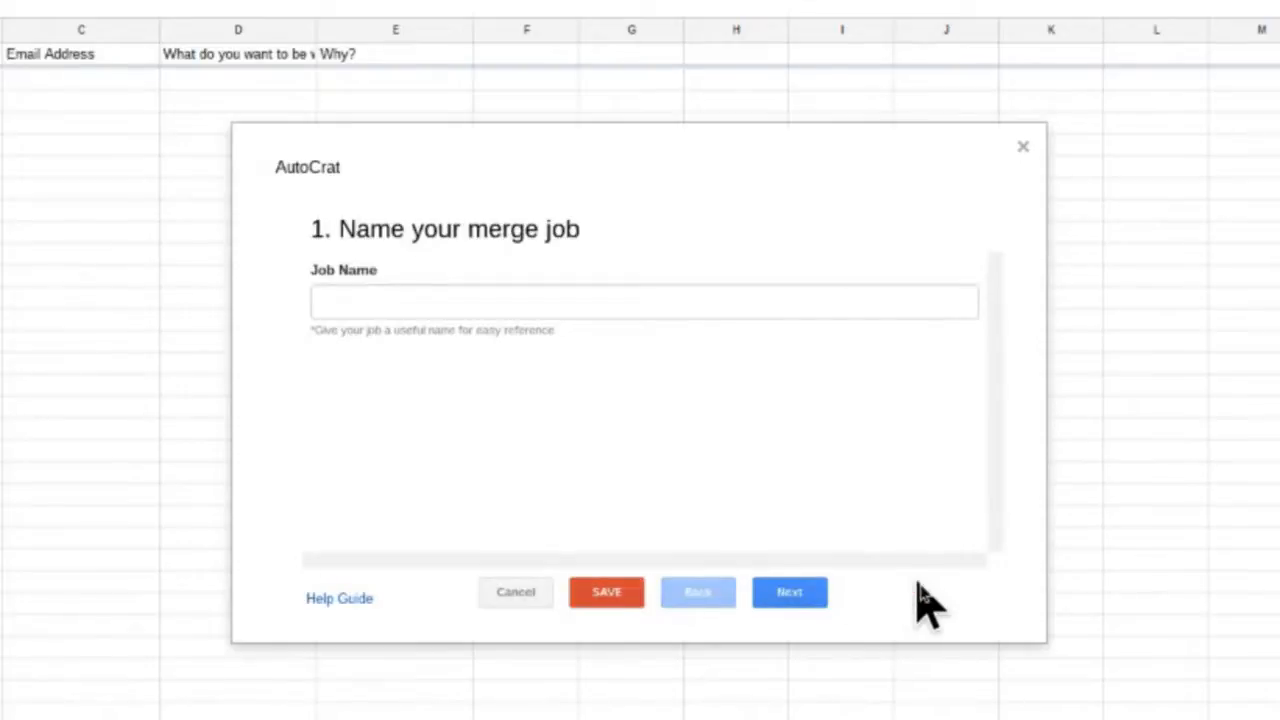
{"action": "left_click", "coordinate": [449, 300]}
{"action": "type", "text": "Practice AutoCrat"}
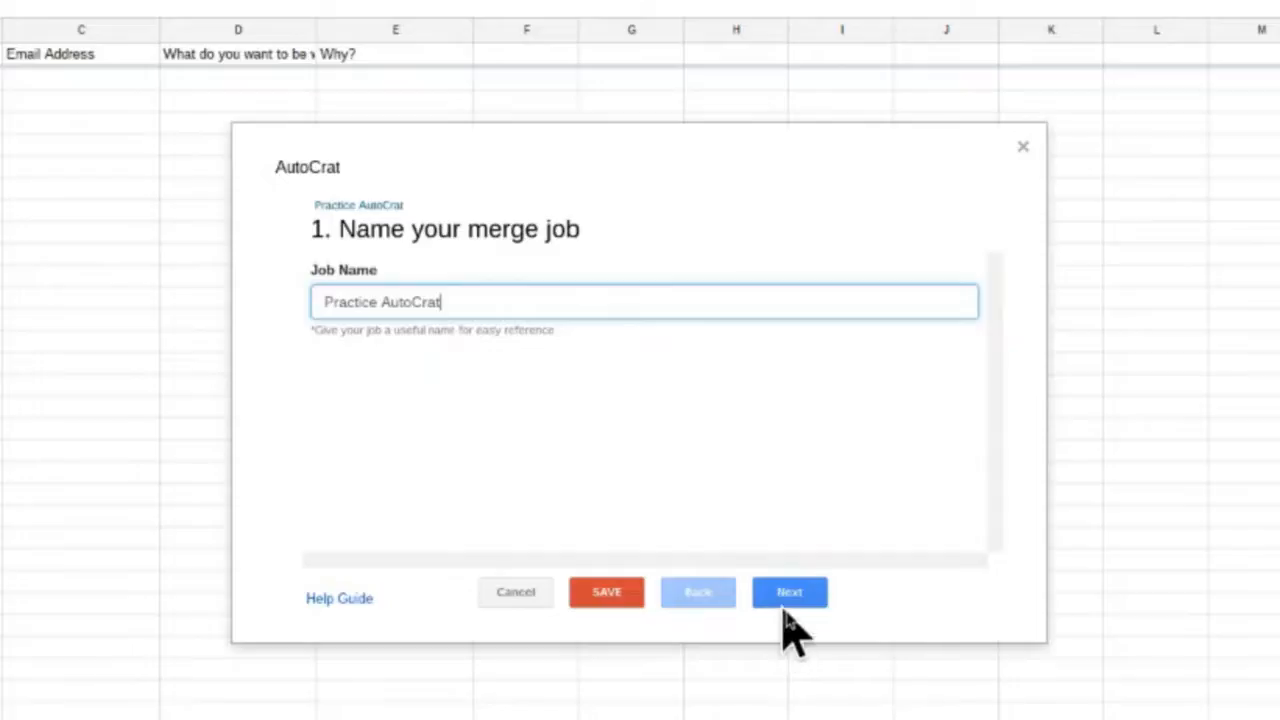
{"action": "left_click", "coordinate": [786, 600]}
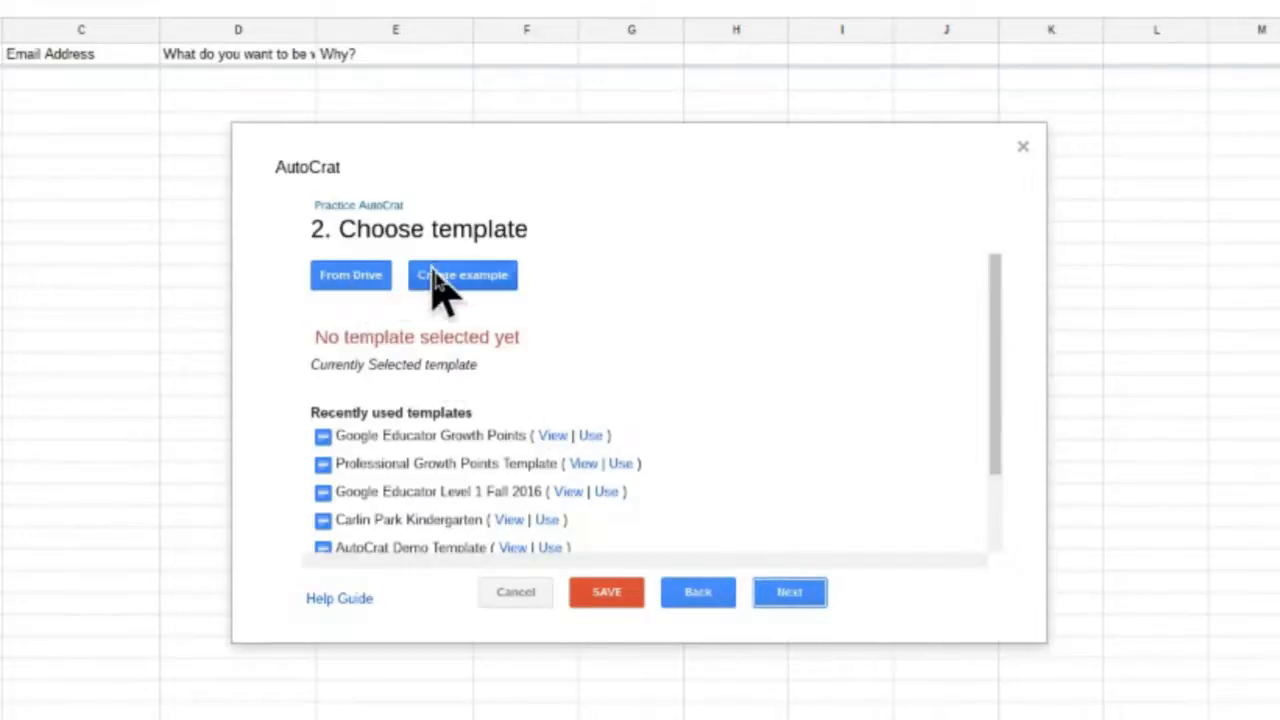
- Pick the 'Autocrat Example' Drive document as the job's template and continue to tag mapping
{"action": "left_click", "coordinate": [379, 282]}
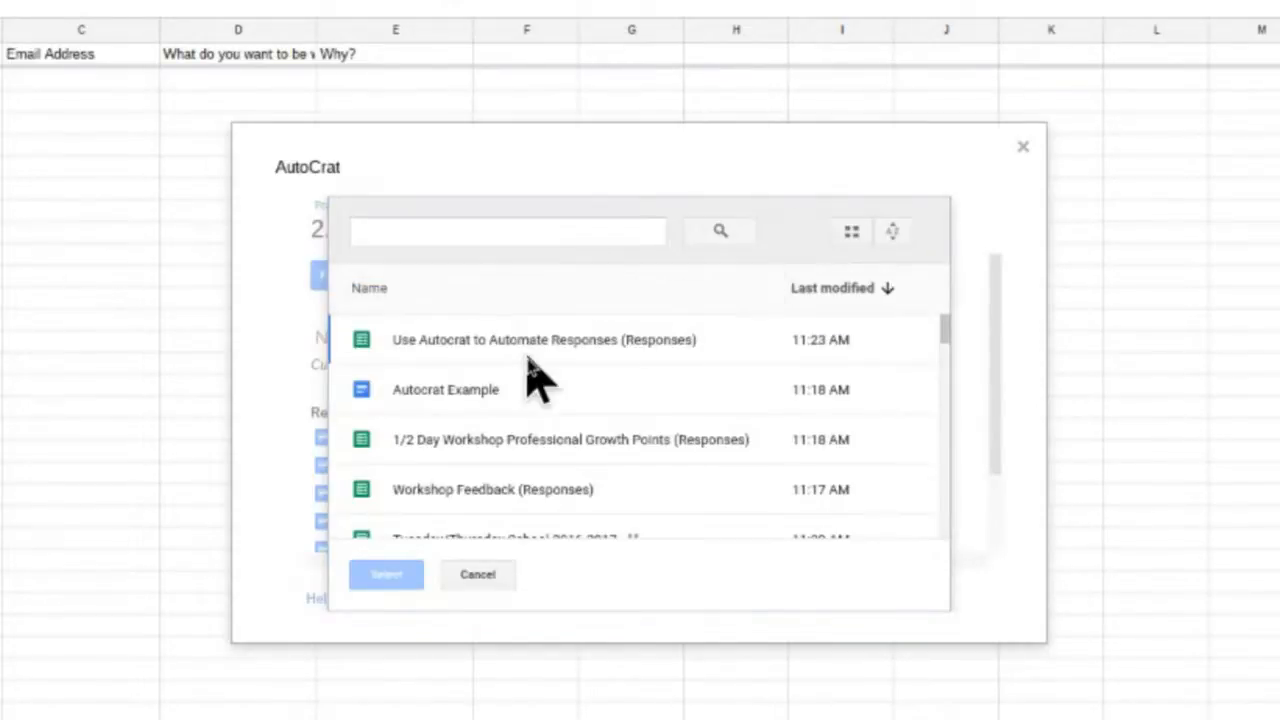
{"action": "left_click", "coordinate": [490, 390]}
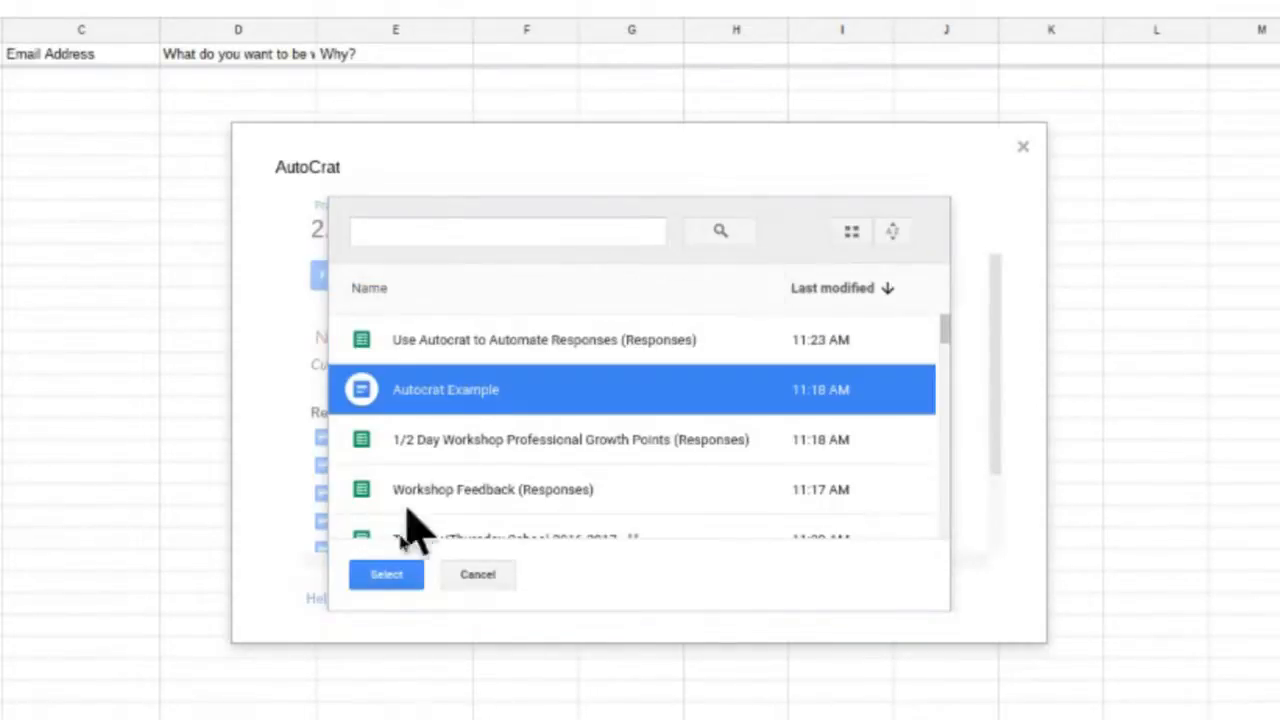
{"action": "left_click", "coordinate": [386, 576]}
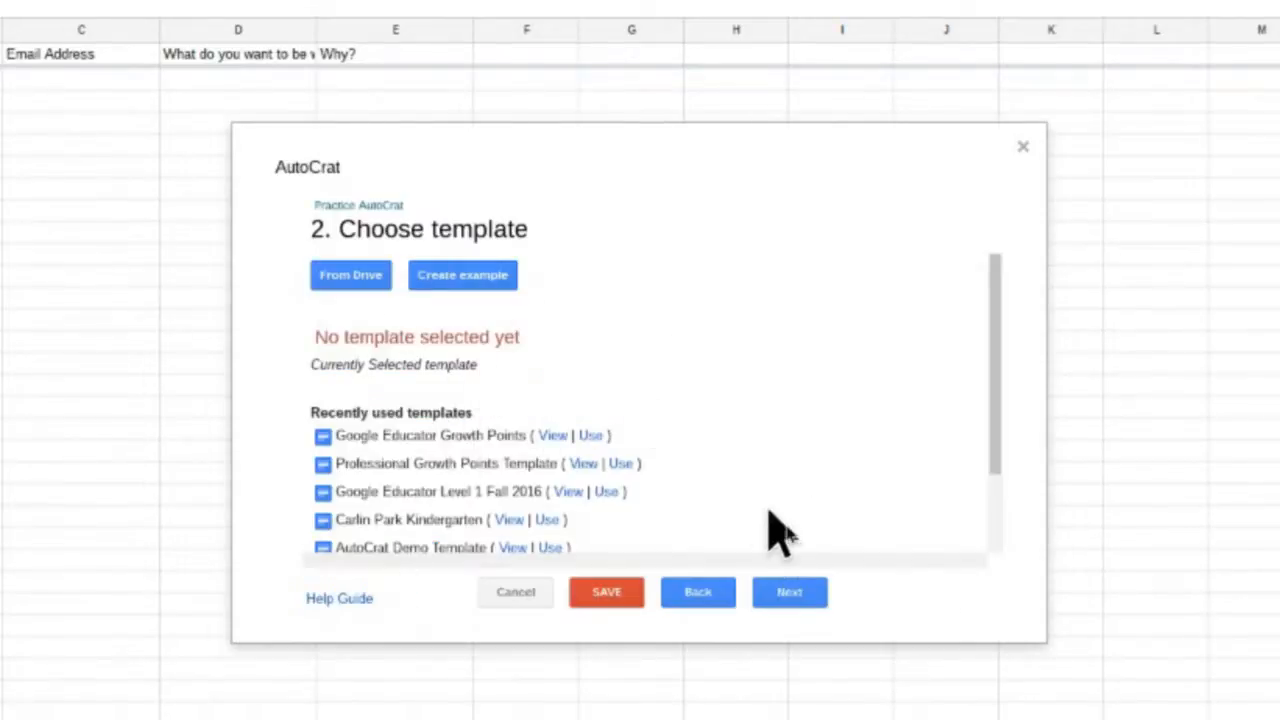
{"action": "left_click", "coordinate": [789, 592]}
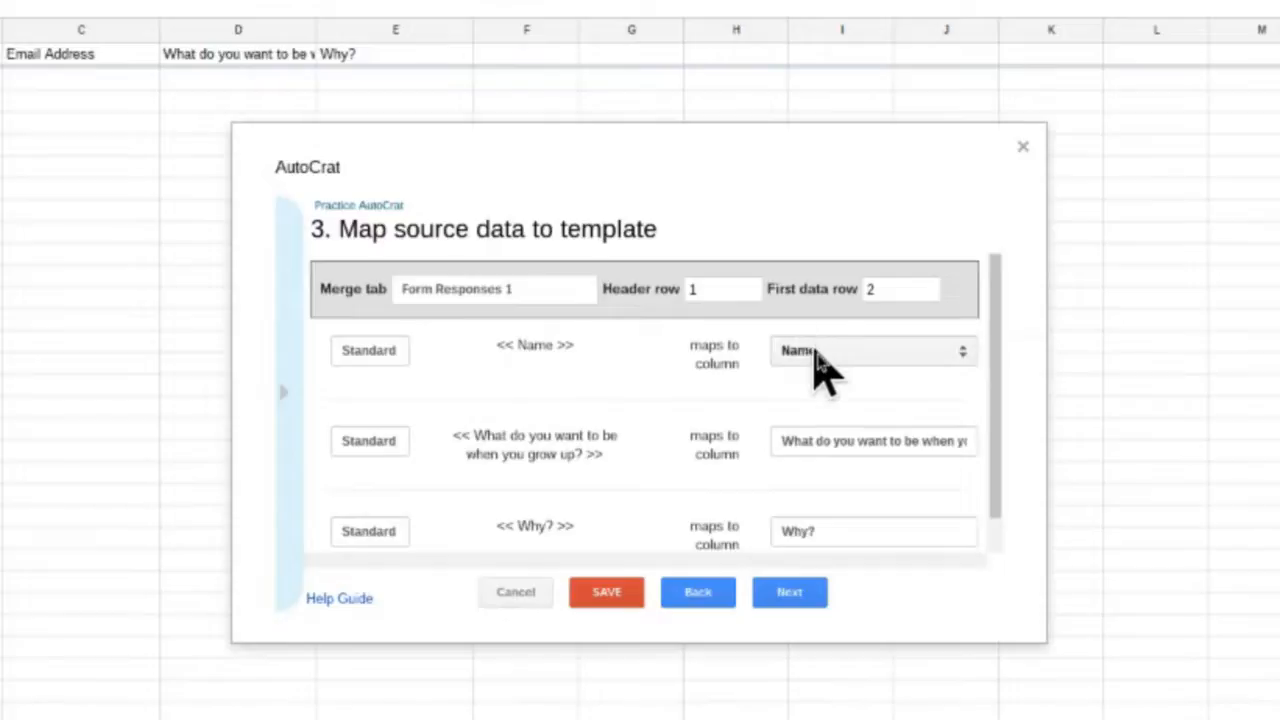
- Review the three tags auto-mapped to Form Responses 1 columns and proceed to File Settings
{"action": "scroll", "coordinate": [829, 414], "scroll_direction": "down", "scroll_amount": 1}
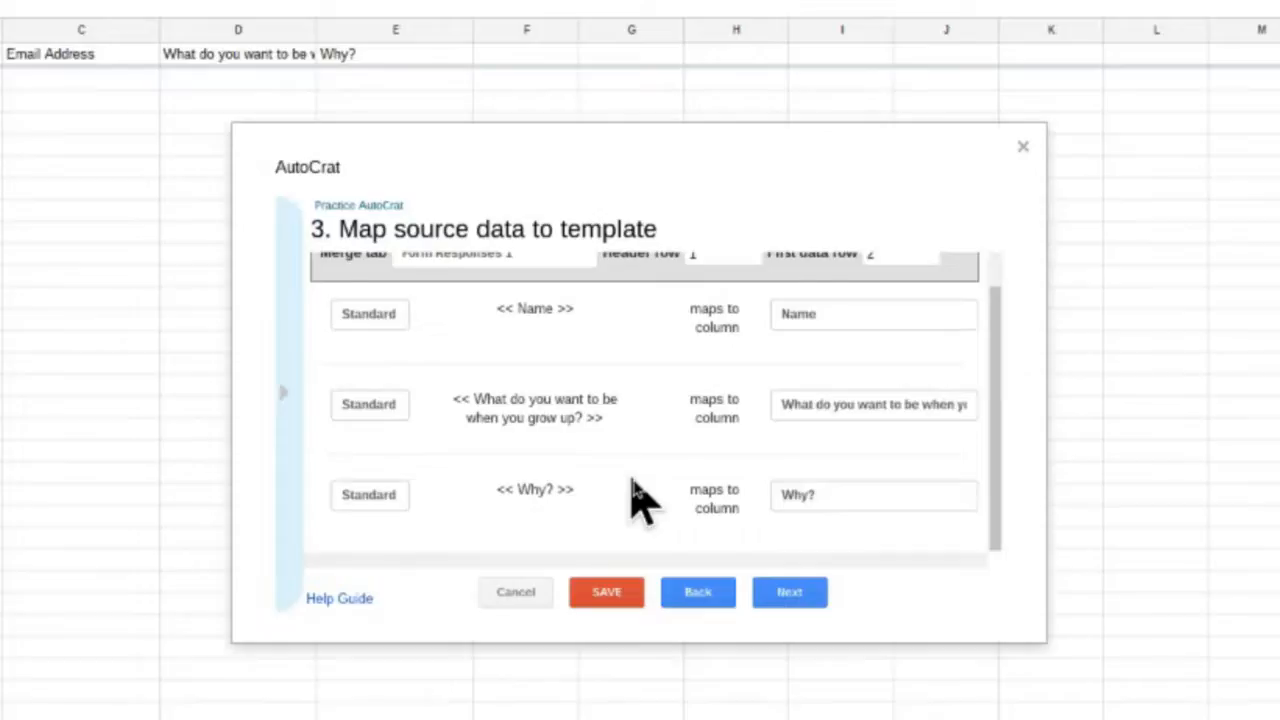
{"action": "scroll", "coordinate": [640, 495], "scroll_direction": "up", "scroll_amount": 1}
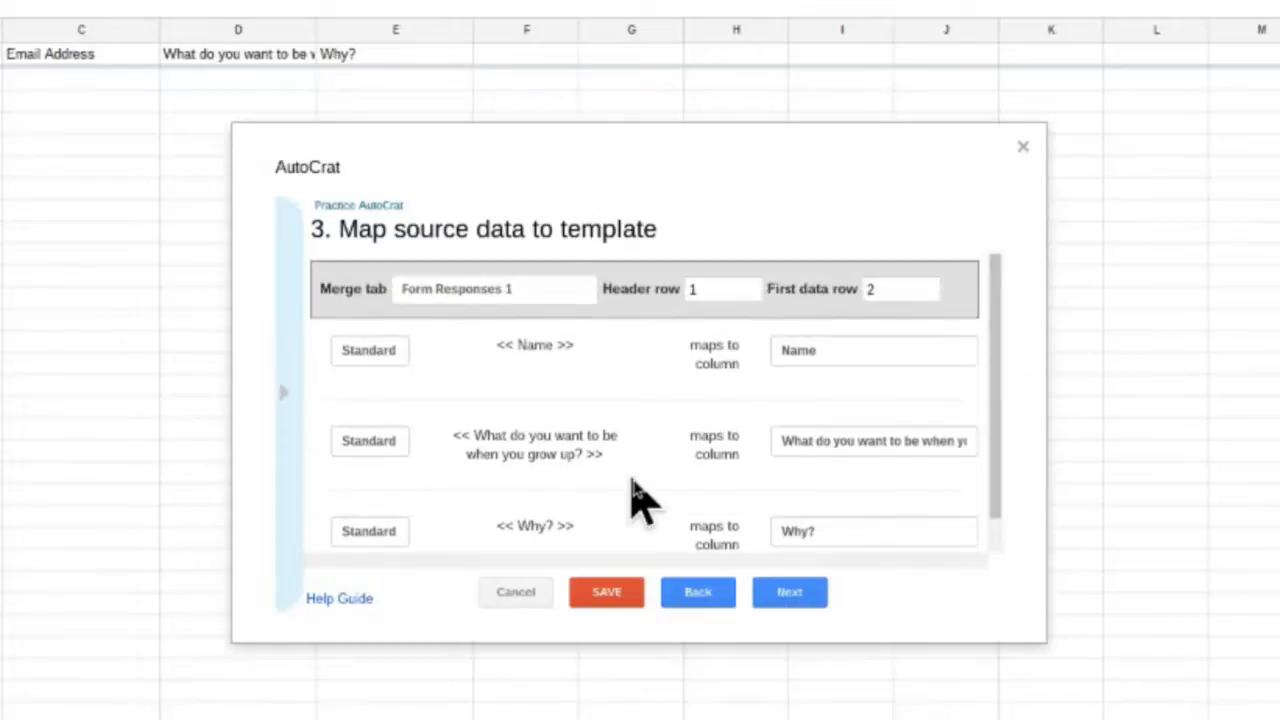
{"action": "scroll", "coordinate": [640, 495], "scroll_direction": "down", "scroll_amount": 1}
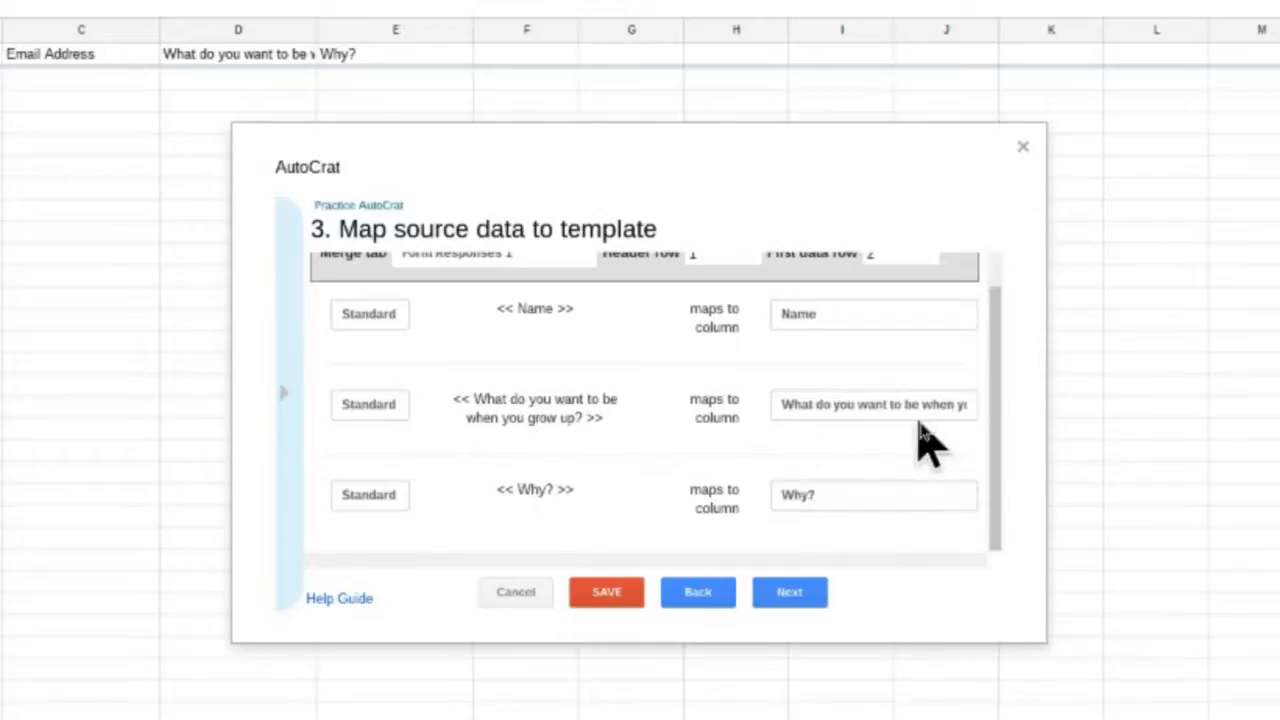
{"action": "left_click", "coordinate": [770, 594]}
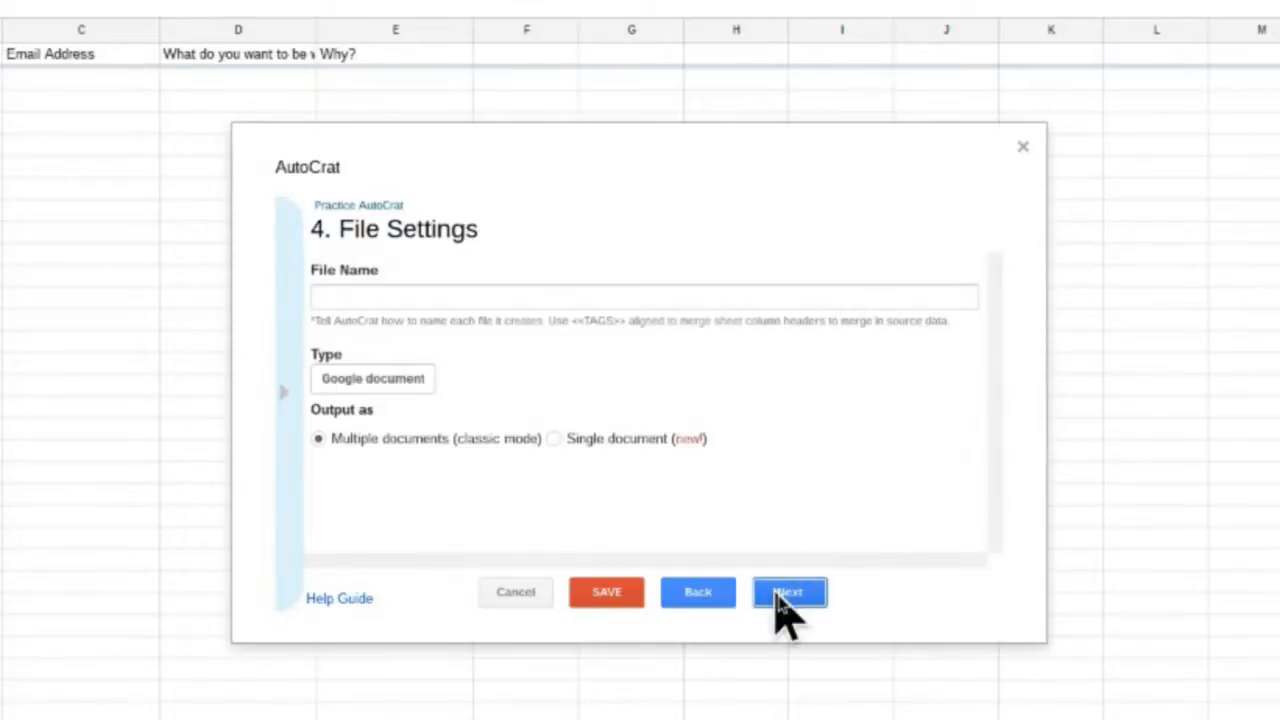
- Name the merged files 'Autocrat practice', keep the Google document type, and continue
{"action": "left_click", "coordinate": [380, 298]}
{"action": "type", "text": "Au"}
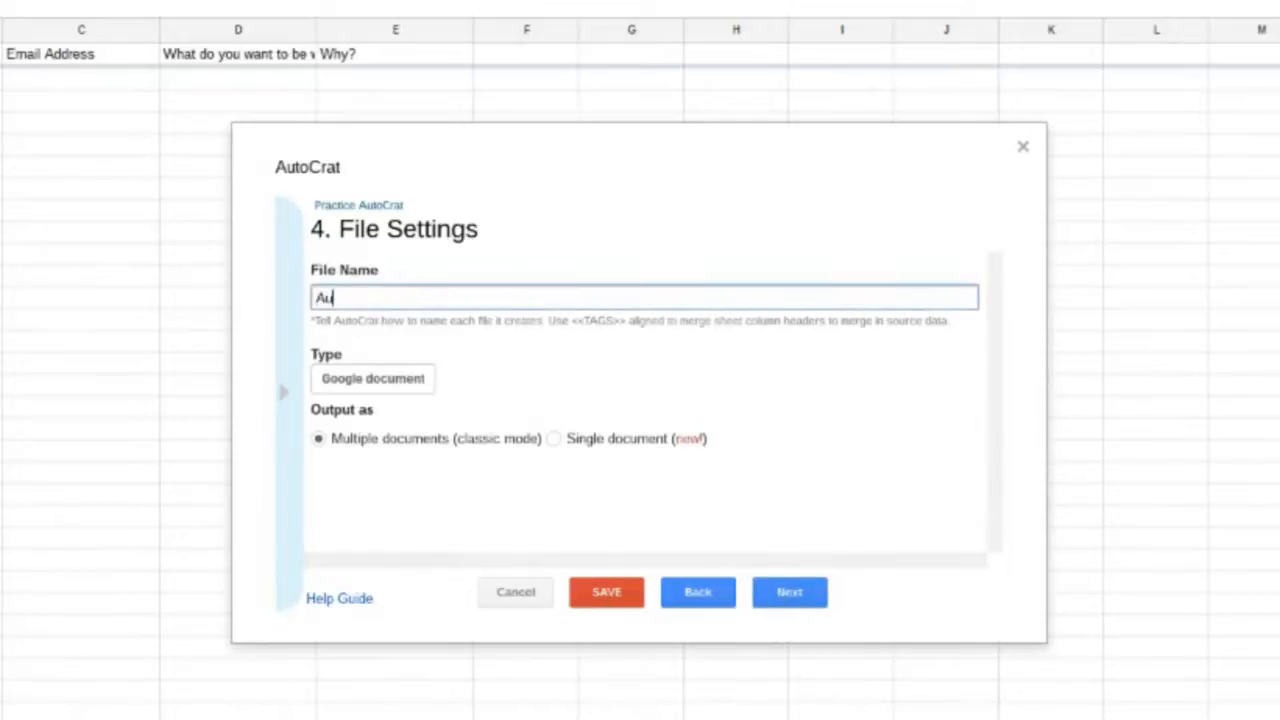
{"action": "type", "text": "tocrat prac"}
{"action": "type", "text": "c"}
{"action": "key", "text": "BackSpace"}
{"action": "key", "text": "BackSpace"}
{"action": "key", "text": "BackSpace"}
{"action": "type", "text": "tice"}
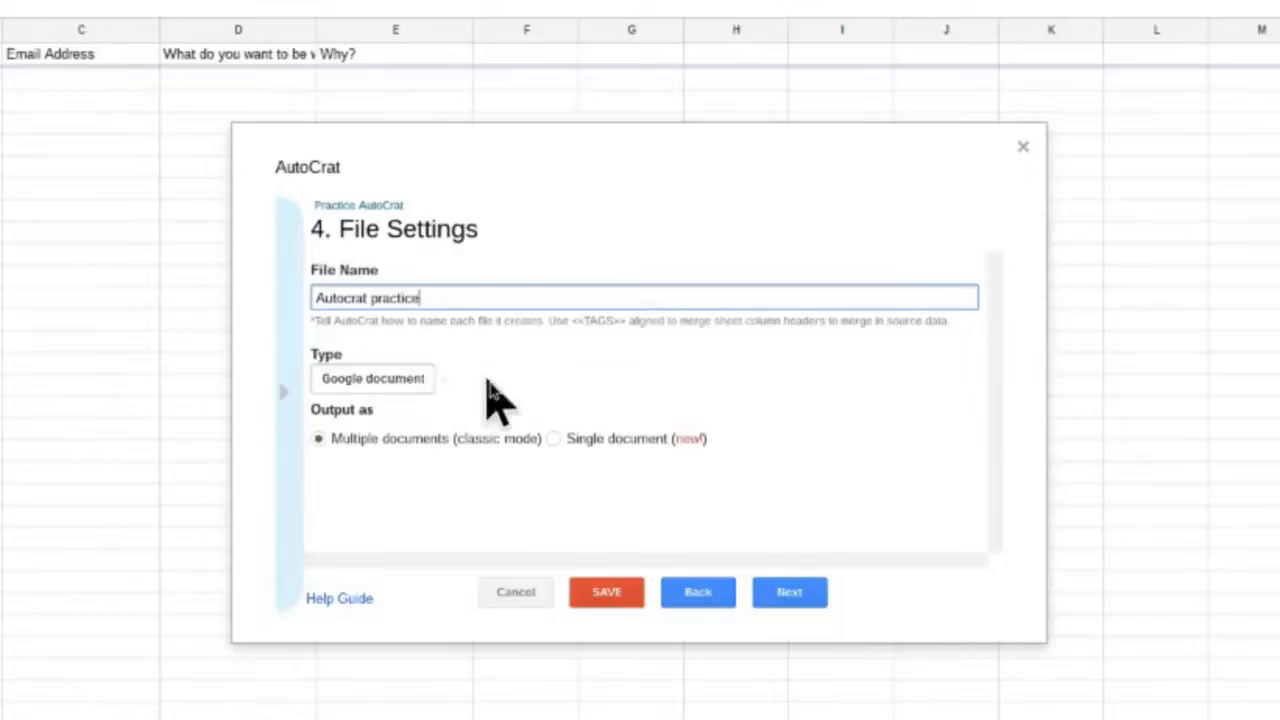
{"action": "left_click", "coordinate": [396, 385]}
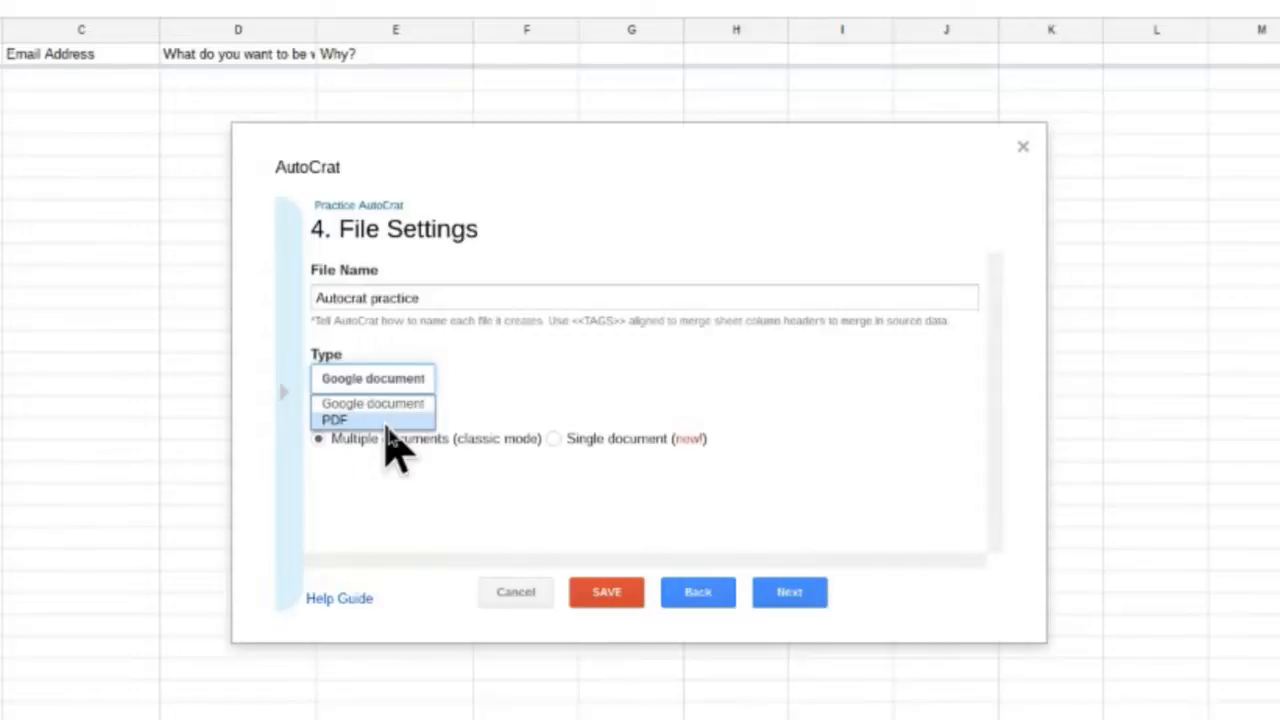
{"action": "left_click", "coordinate": [555, 410]}
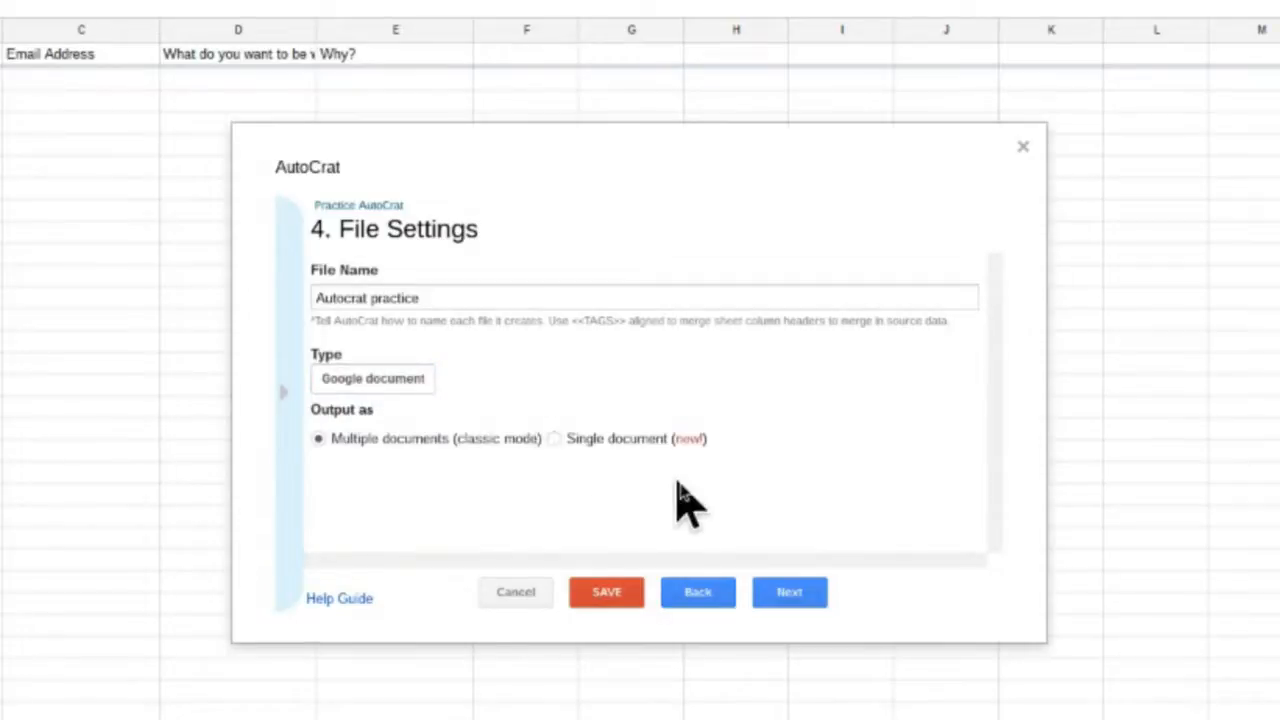
{"action": "left_click", "coordinate": [790, 594]}
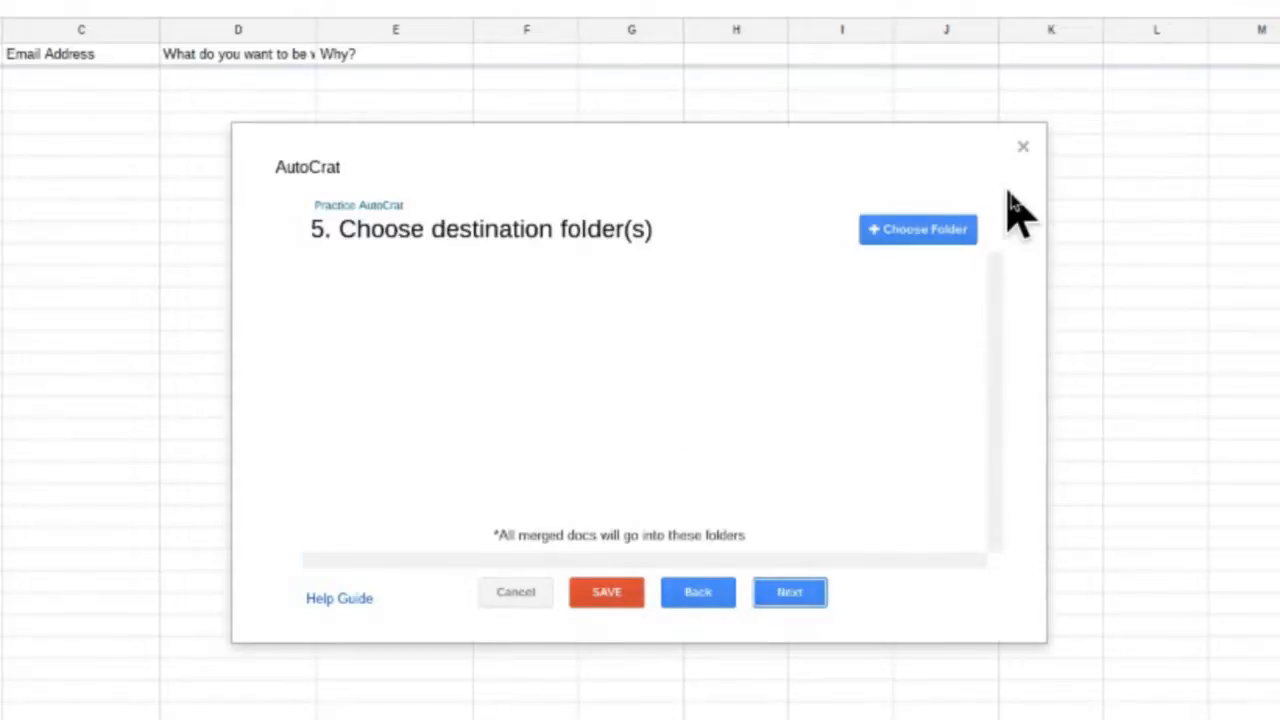
- Set Drive folder '1' as the destination for merged docs
{"action": "left_click", "coordinate": [880, 232]}
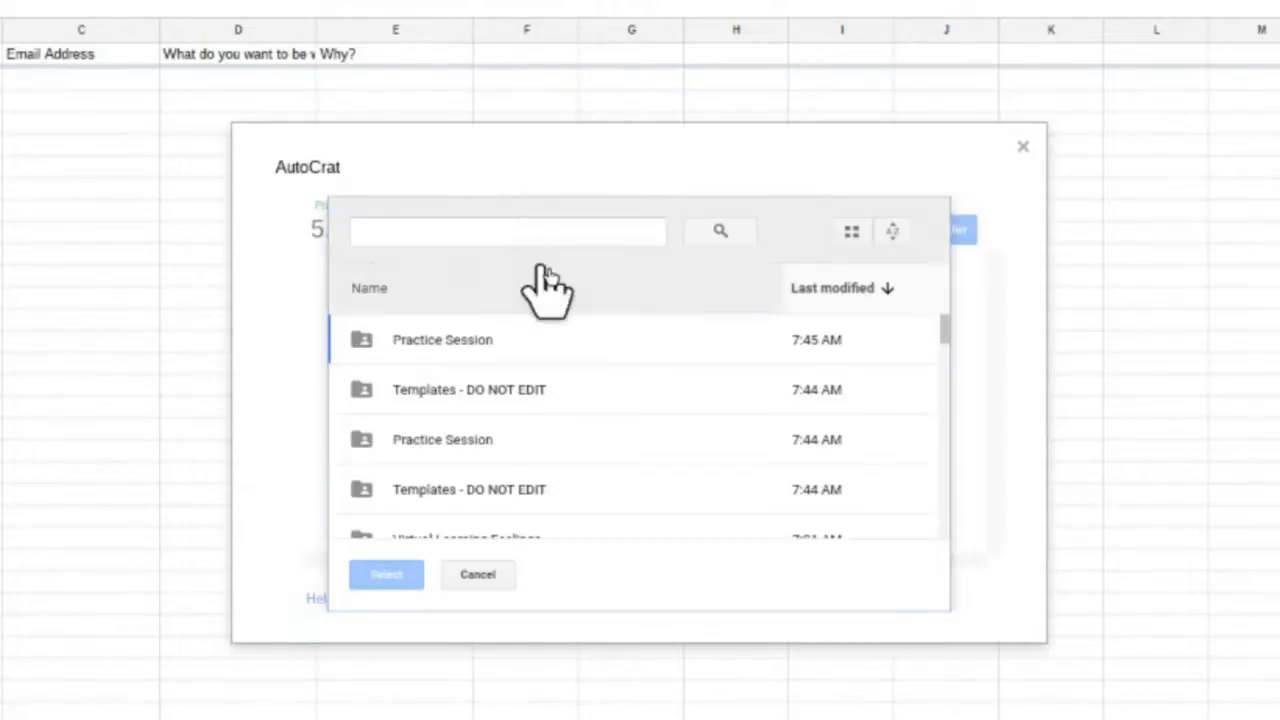
{"action": "left_click", "coordinate": [369, 288]}
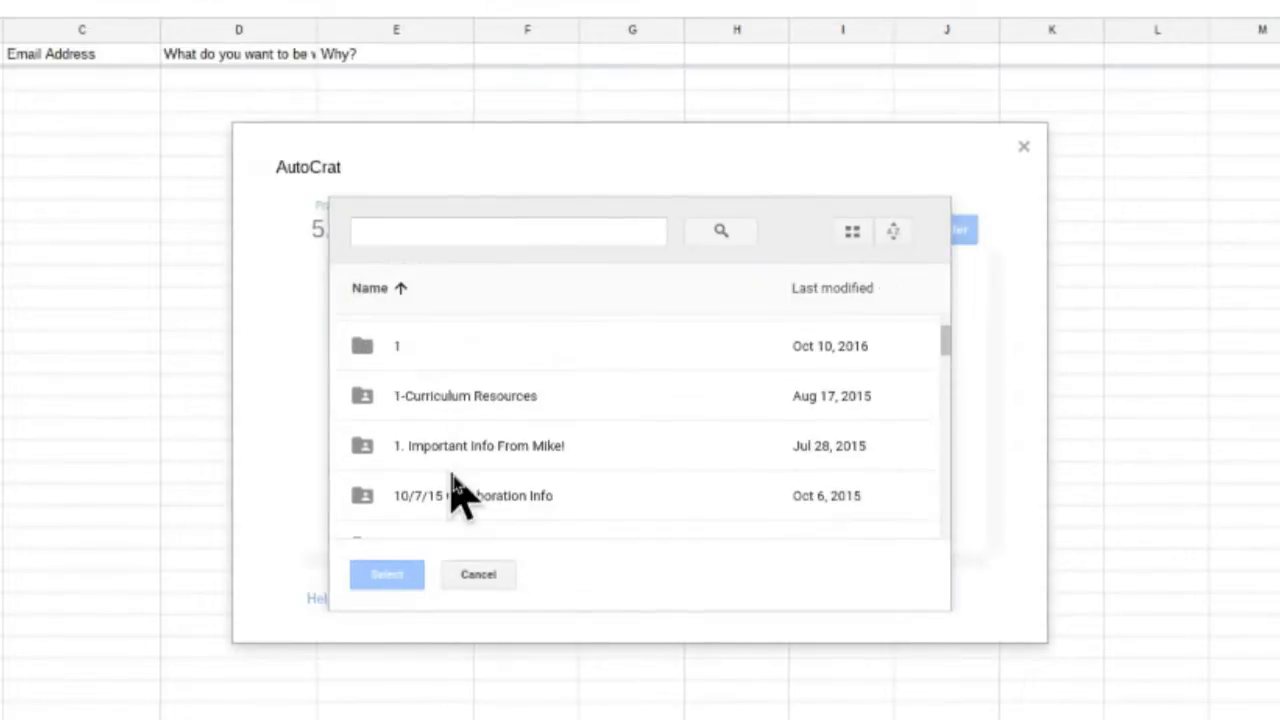
{"action": "left_click", "coordinate": [386, 352]}
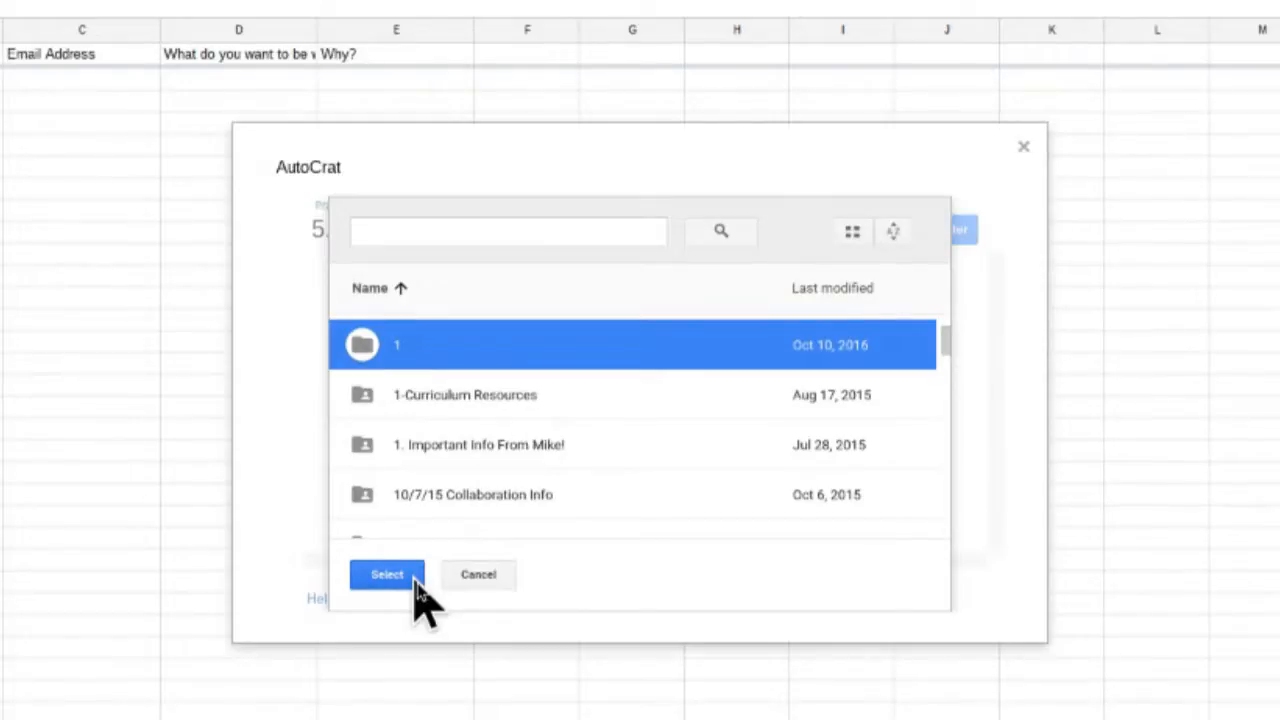
{"action": "left_click", "coordinate": [420, 596]}
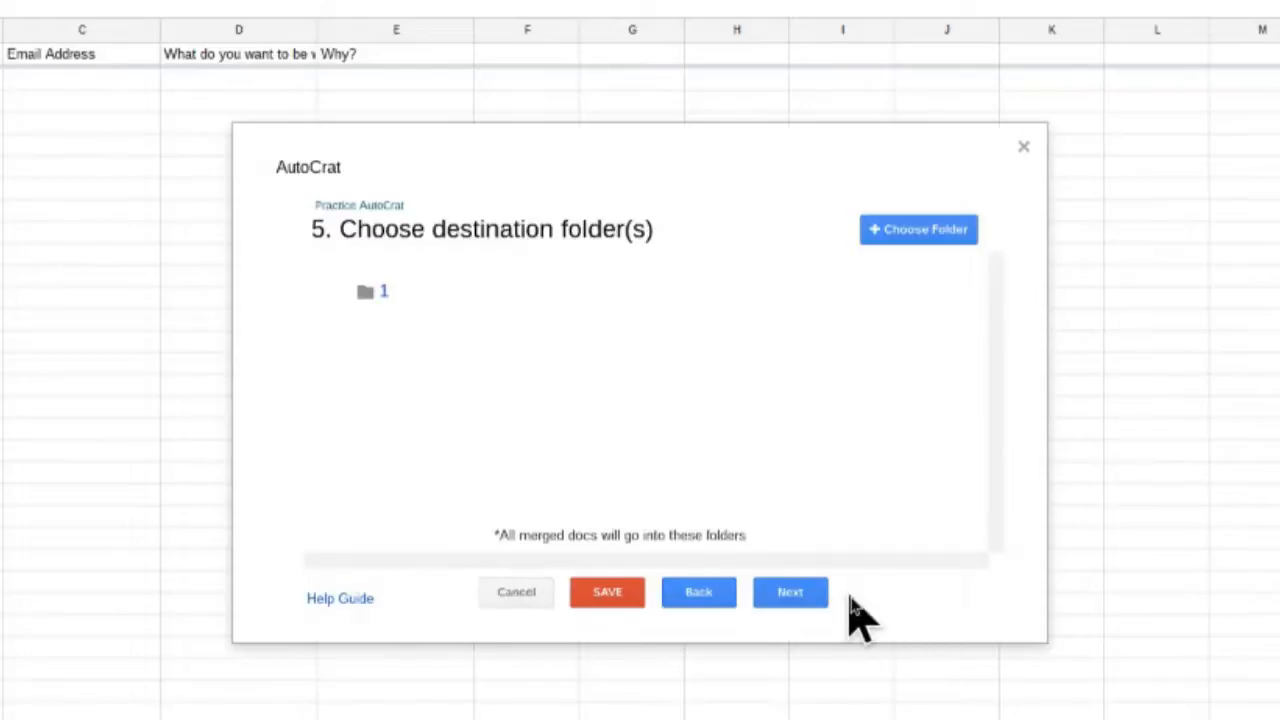
- Skip the optional folder reference and merge condition steps to reach sharing settings
{"action": "left_click", "coordinate": [812, 600]}
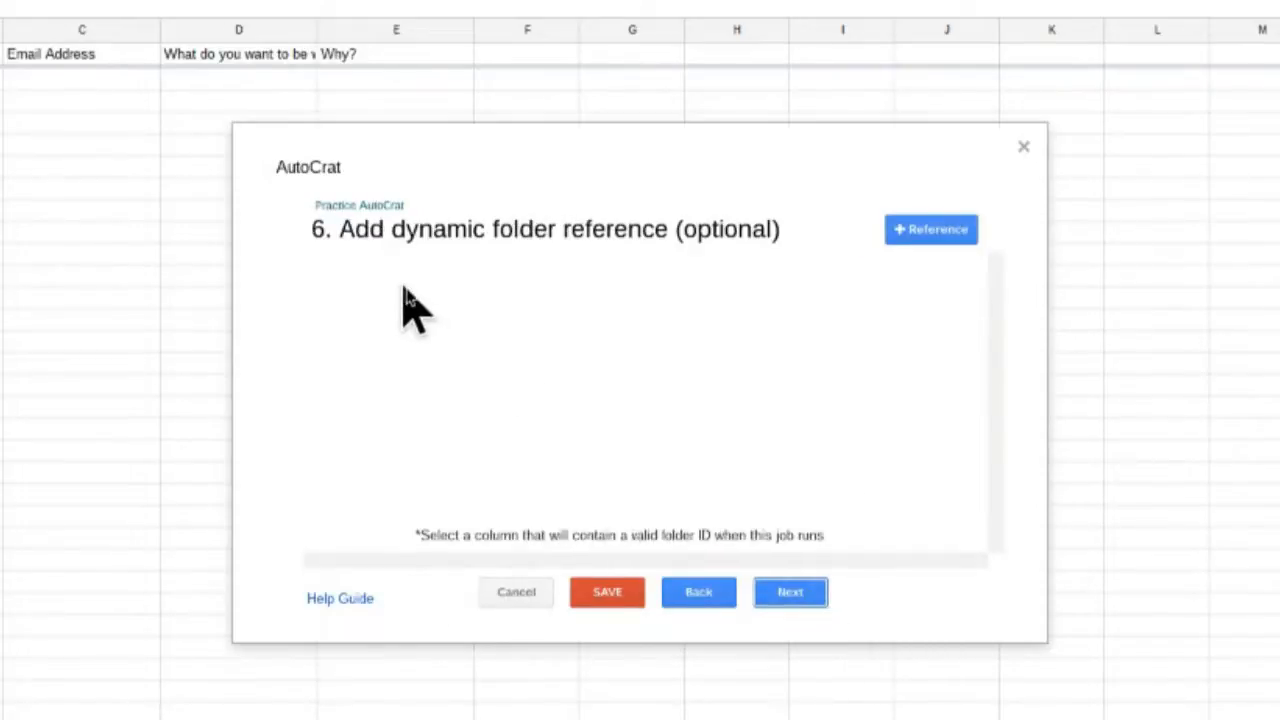
{"action": "left_click", "coordinate": [790, 595]}
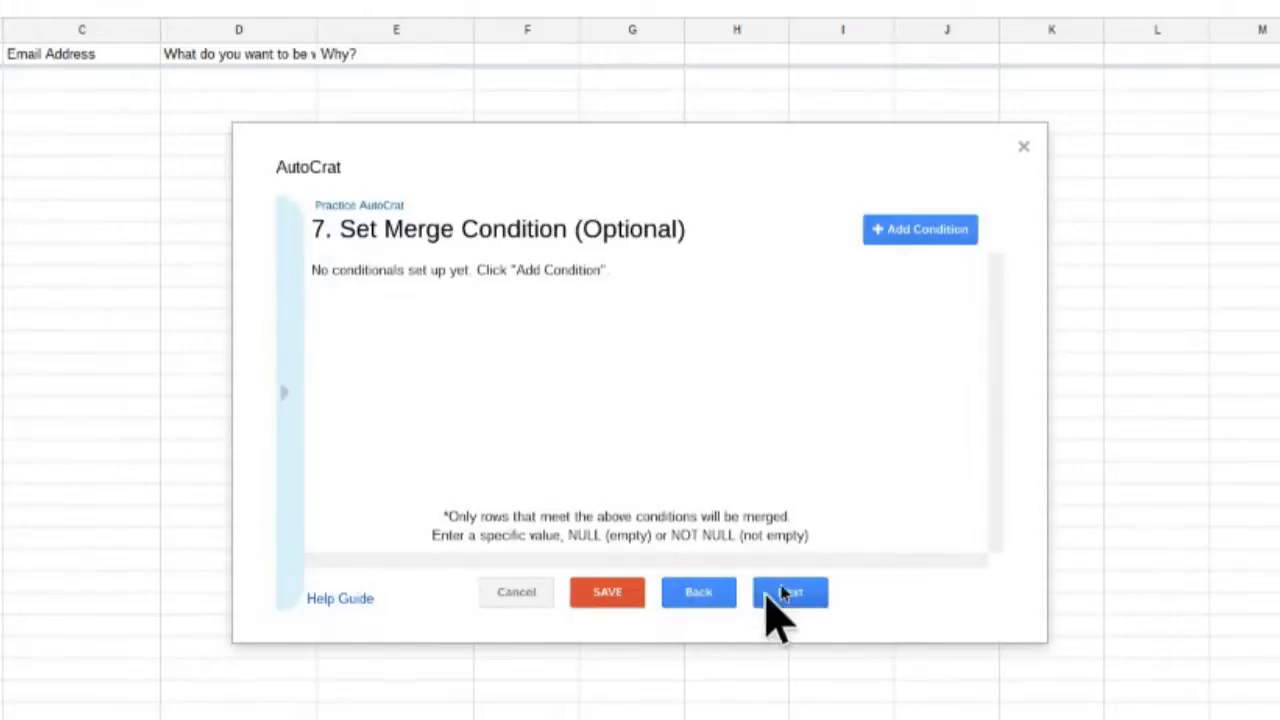
{"action": "left_click", "coordinate": [784, 593]}
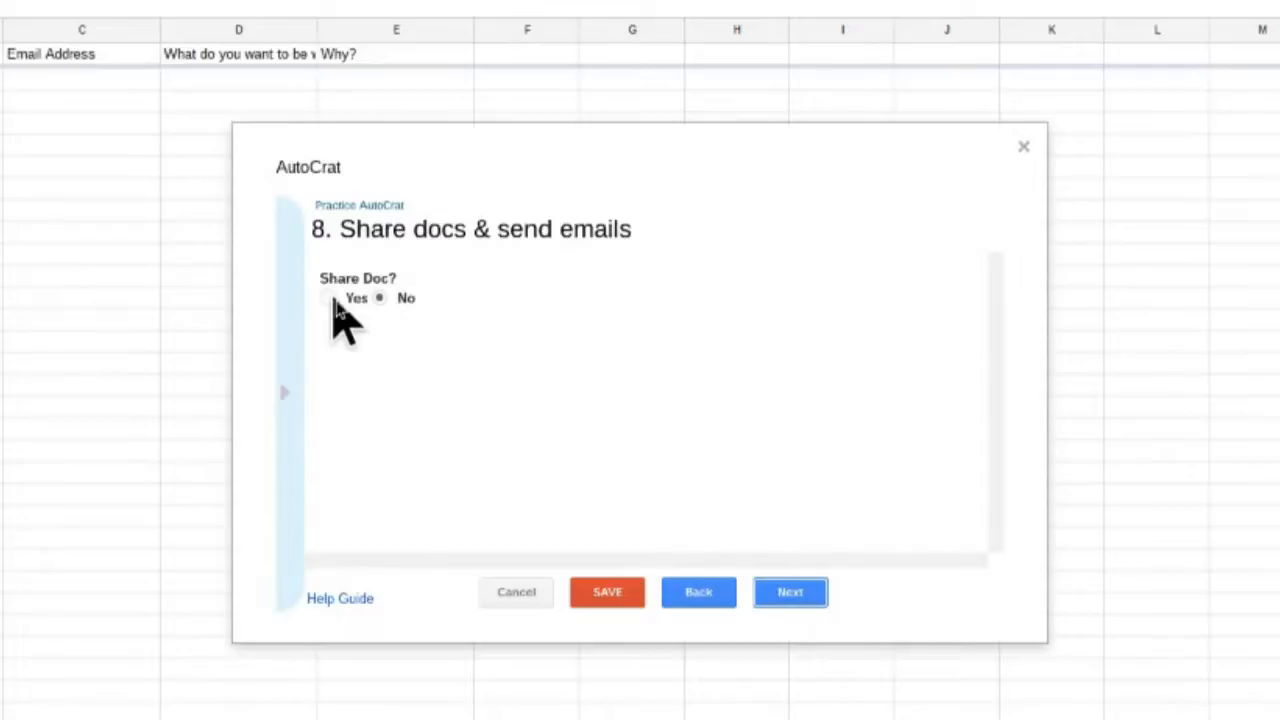
- Turn on Share Doc with merged docs shared as editable docs
{"action": "left_click", "coordinate": [333, 300]}
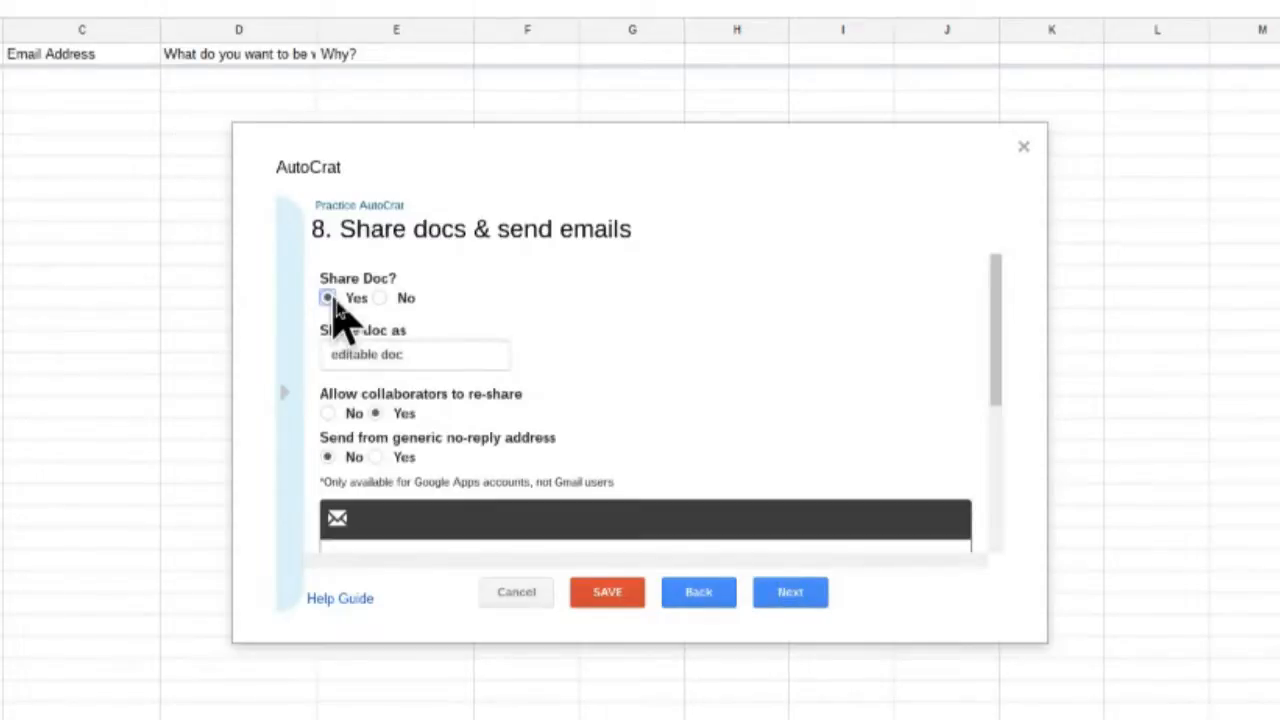
{"action": "left_click", "coordinate": [483, 360]}
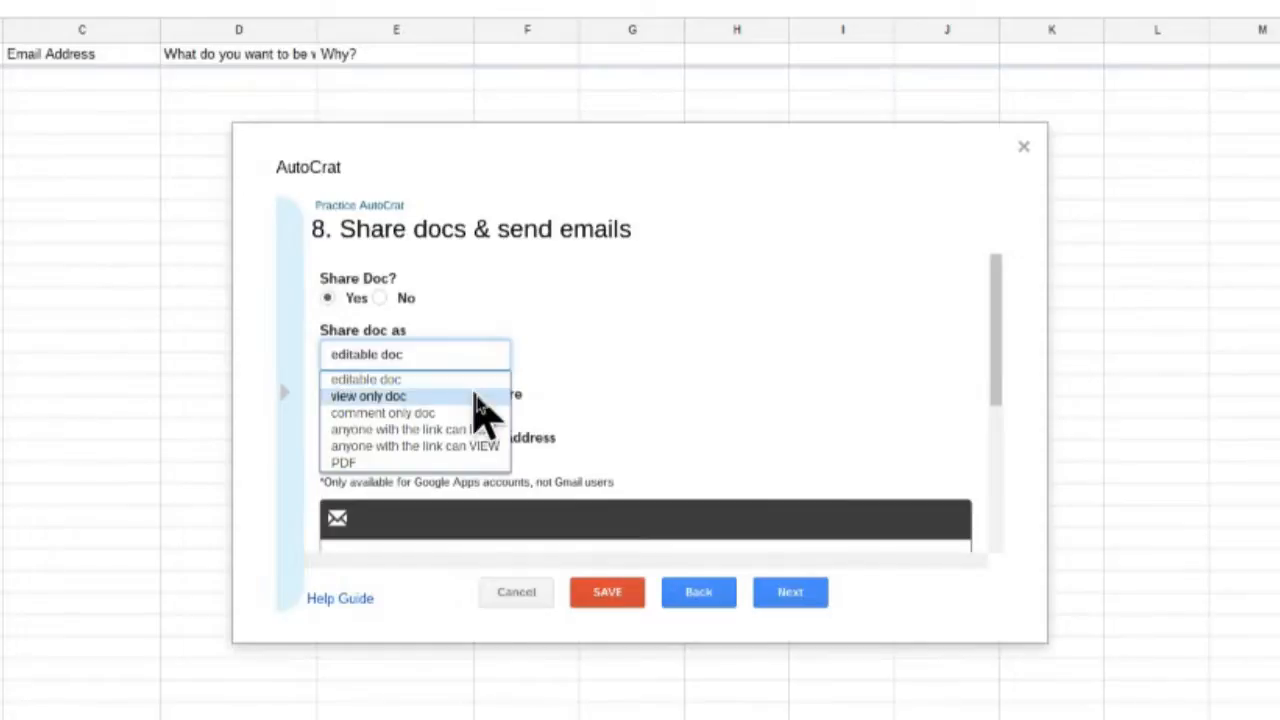
{"action": "left_click", "coordinate": [648, 385]}
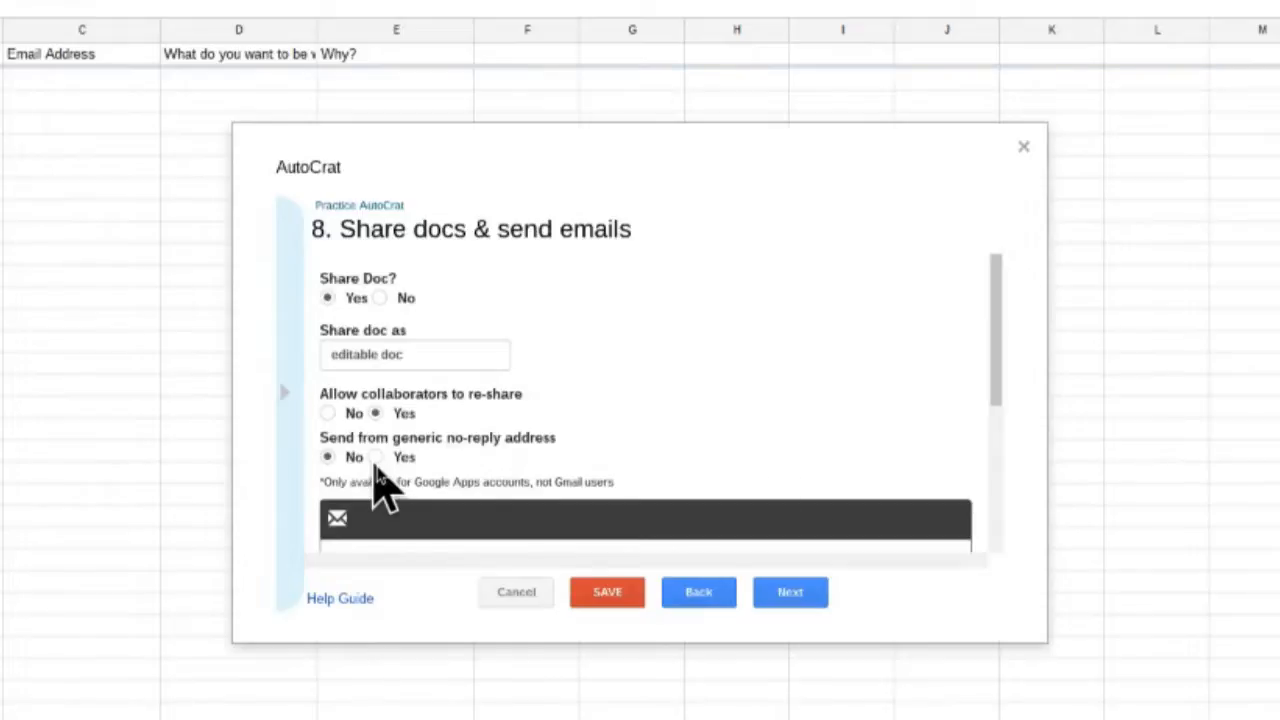
- Address the email's To field to the <<Email Address>> merge tag
{"action": "scroll", "coordinate": [757, 471], "scroll_direction": "down", "scroll_amount": 3}
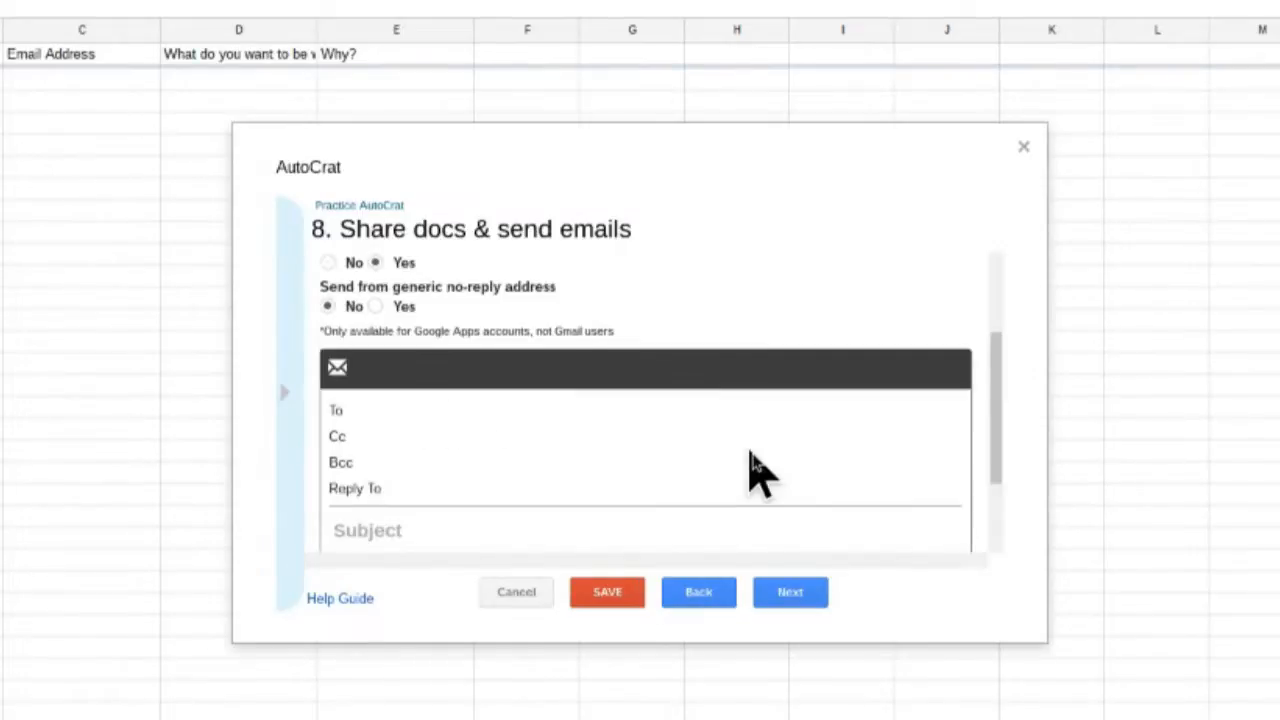
{"action": "scroll", "coordinate": [470, 400], "scroll_direction": "down", "scroll_amount": 1}
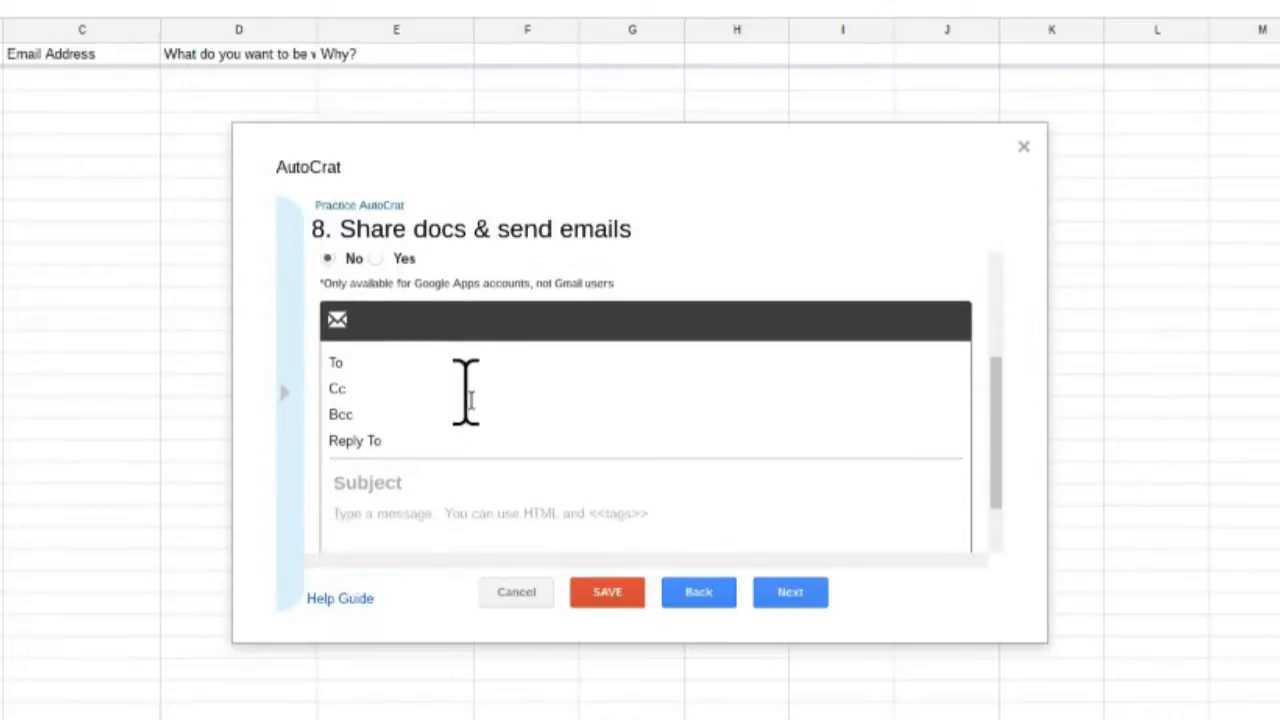
{"action": "left_click", "coordinate": [454, 366]}
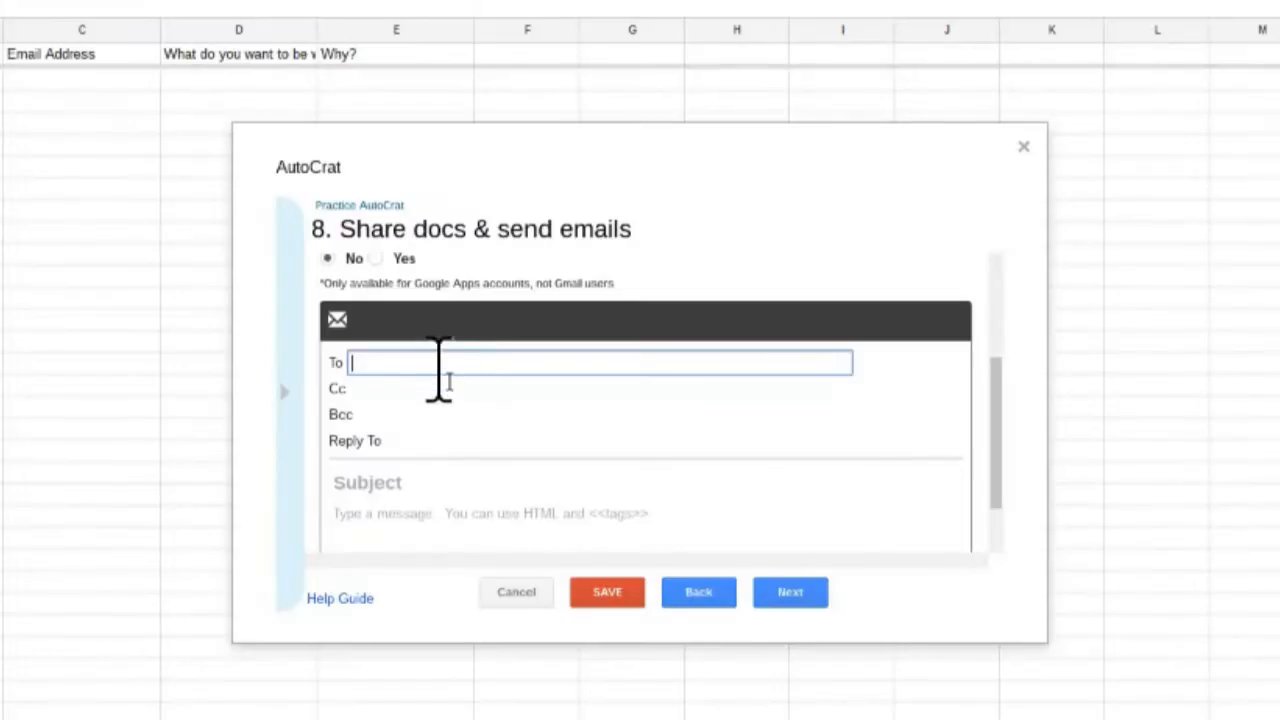
{"action": "type", "text": "<<Email Address>>"}
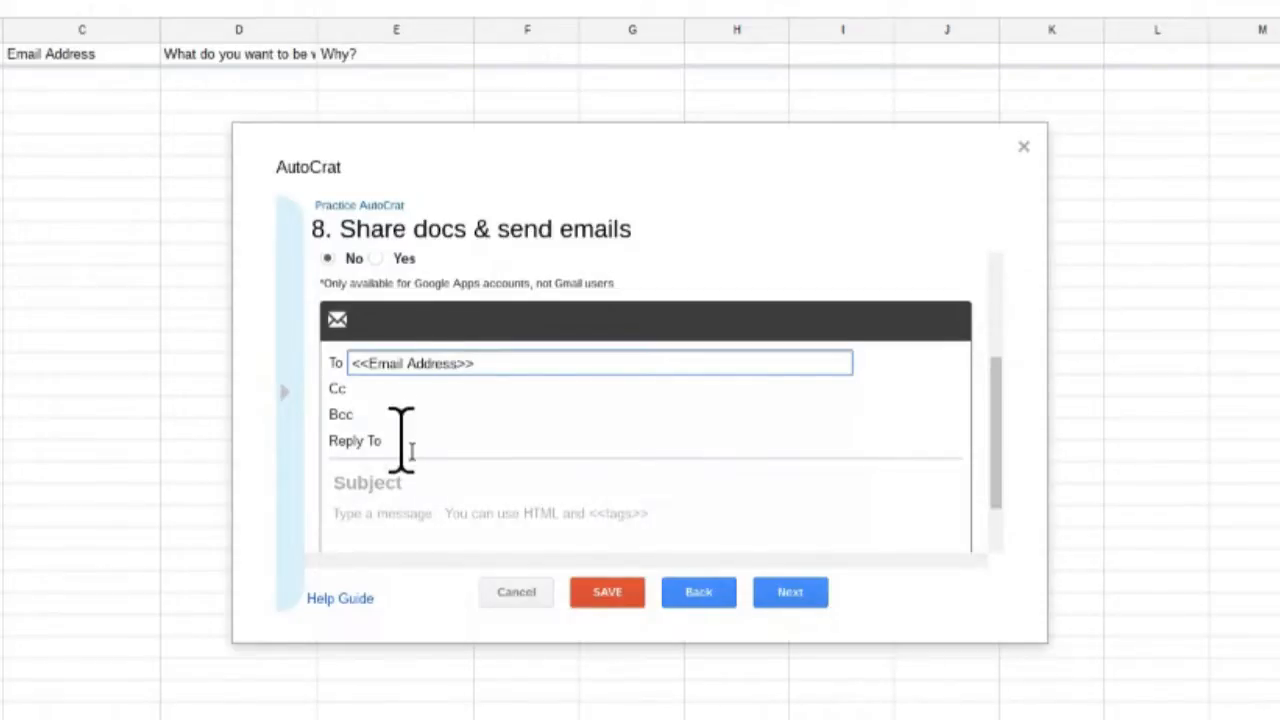
- Set the email subject 'Your Letter' and body 'Please see attached letter.', then advance to triggers
{"action": "left_click", "coordinate": [410, 490]}
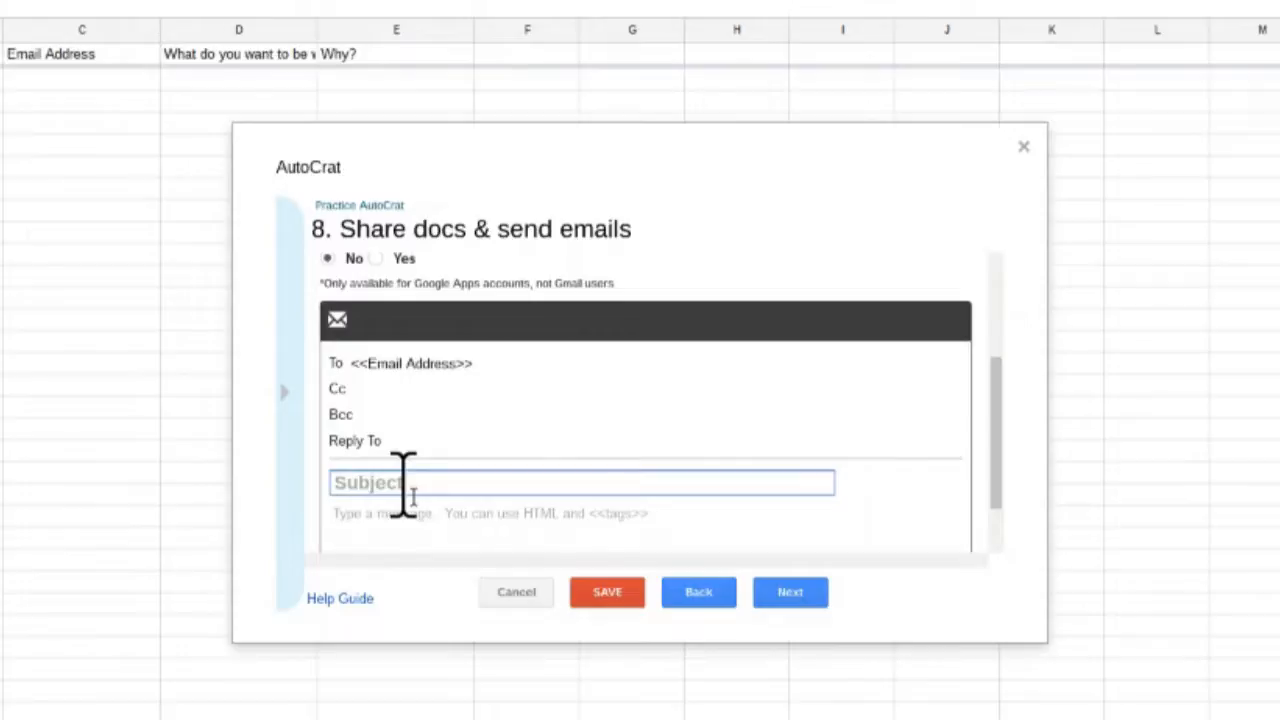
{"action": "type", "text": "Your Letter"}
{"action": "key", "text": "Tab"}
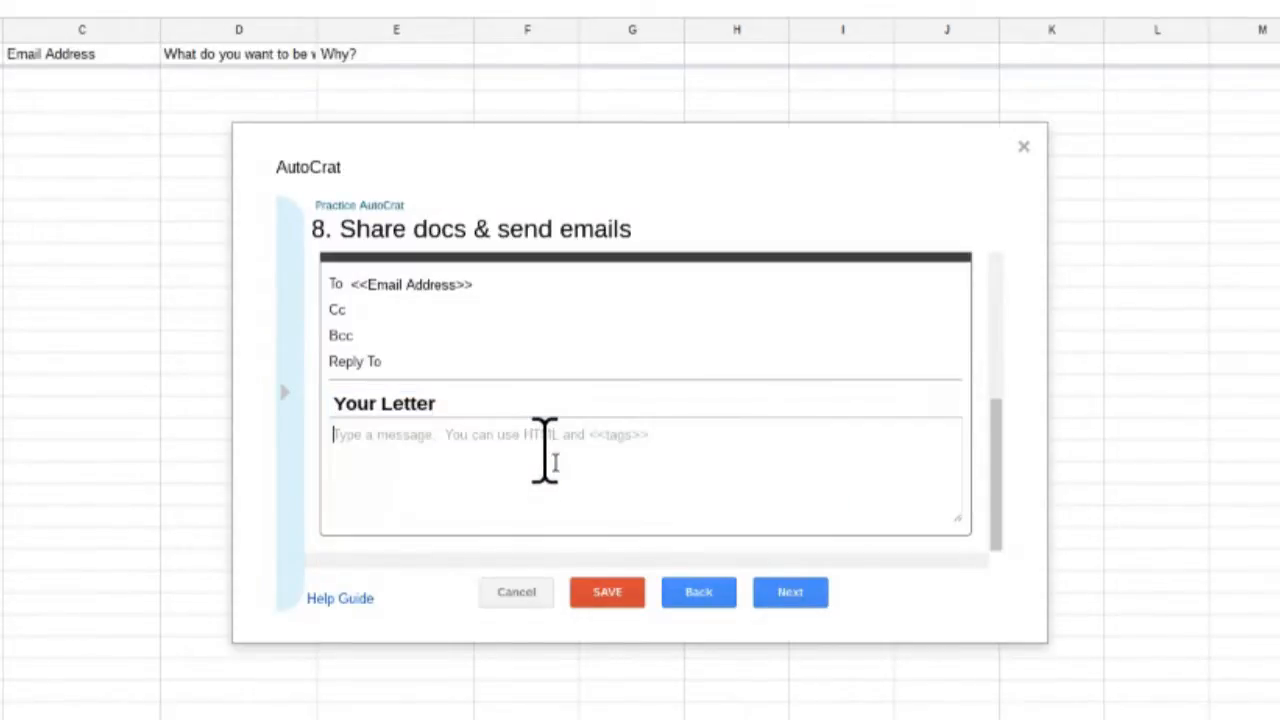
{"action": "type", "text": "Please see "}
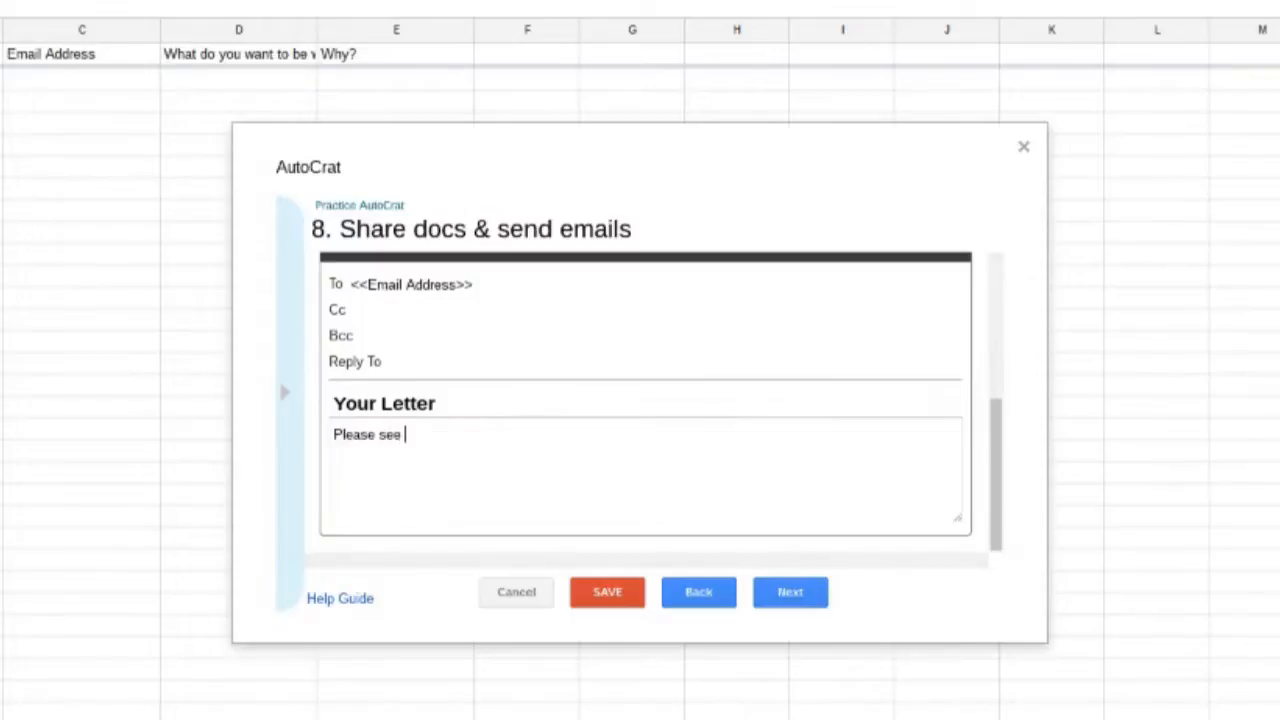
{"action": "type", "text": "attached letter."}
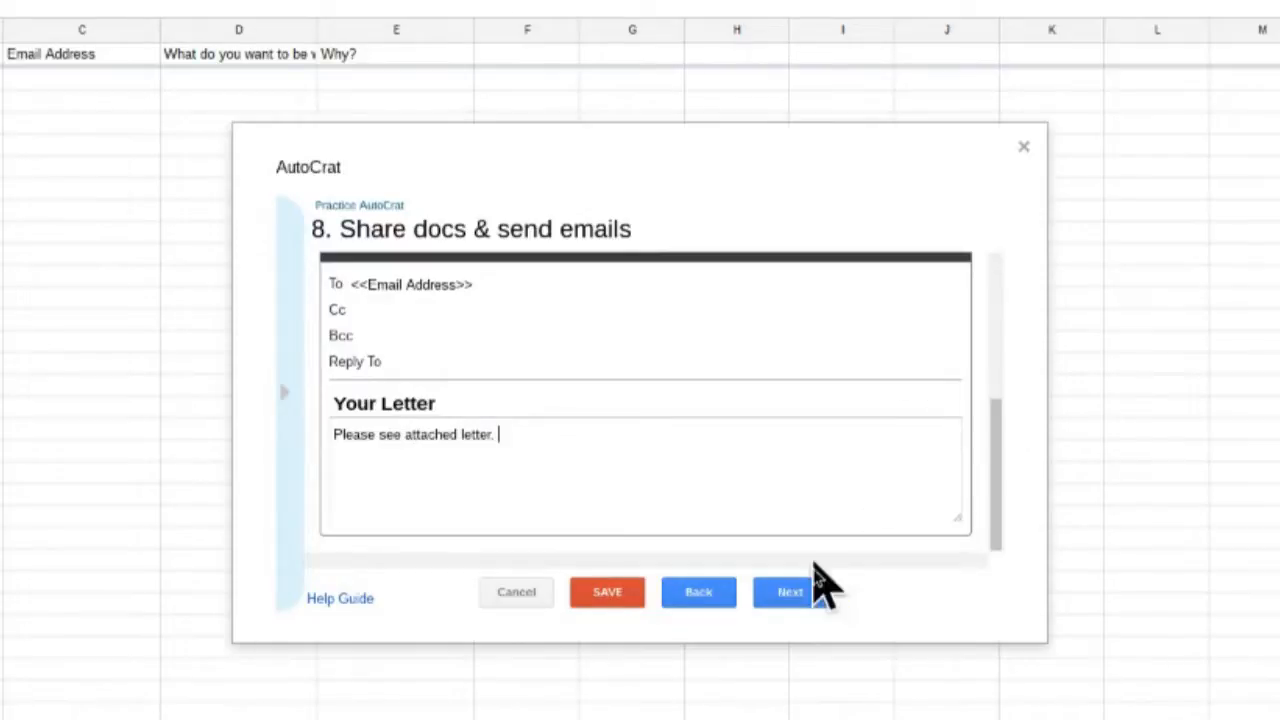
{"action": "left_click", "coordinate": [779, 600]}
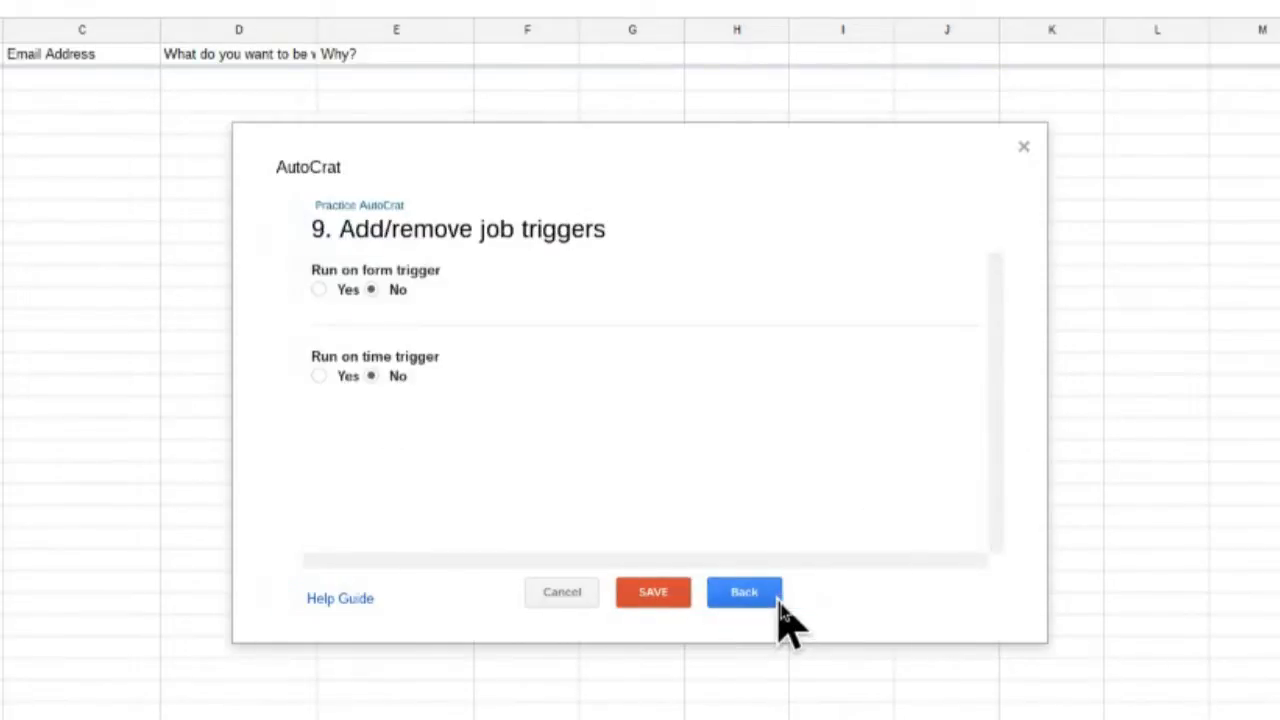
- Turn on the form-submission trigger for the Practice AutoCrat job, confirm it, and save the job
{"action": "left_click", "coordinate": [320, 290]}
{"action": "left_click", "coordinate": [940, 392]}
{"action": "left_click", "coordinate": [655, 598]}
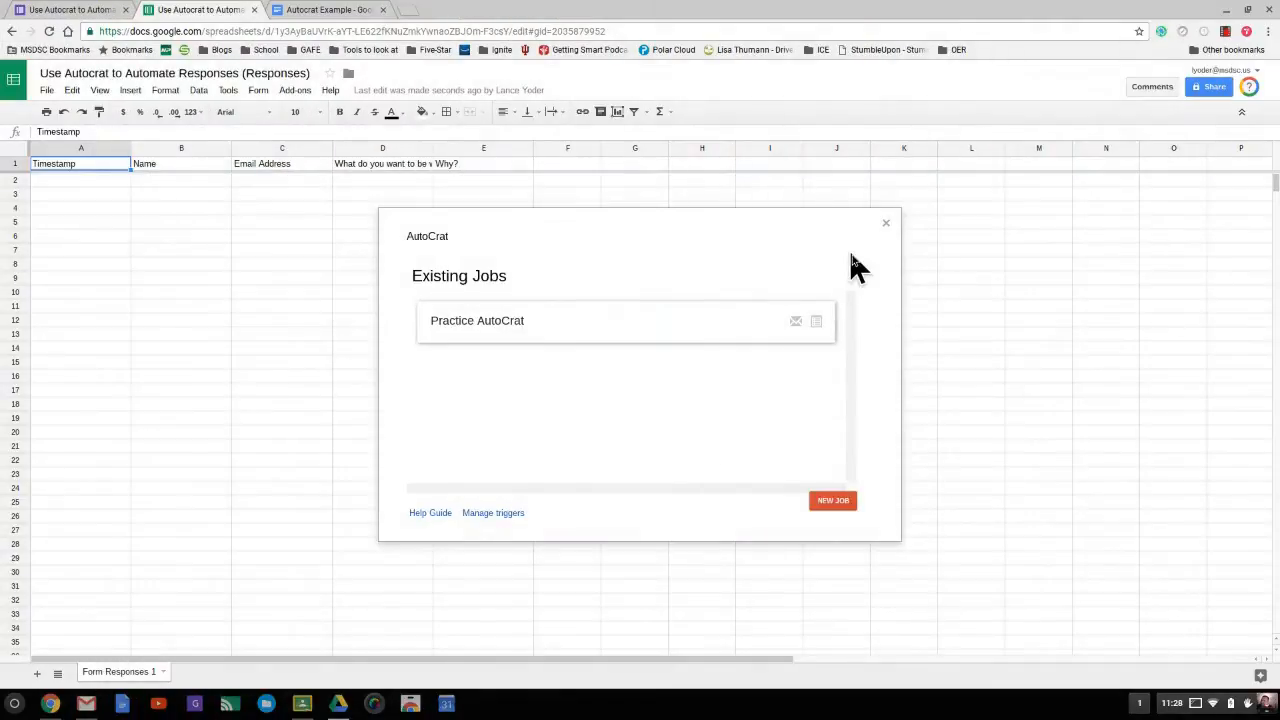
- Submit a test name through the live form, then open the emailed 'Autocrat practice' letter attachment
{"action": "left_click", "coordinate": [25, 12]}
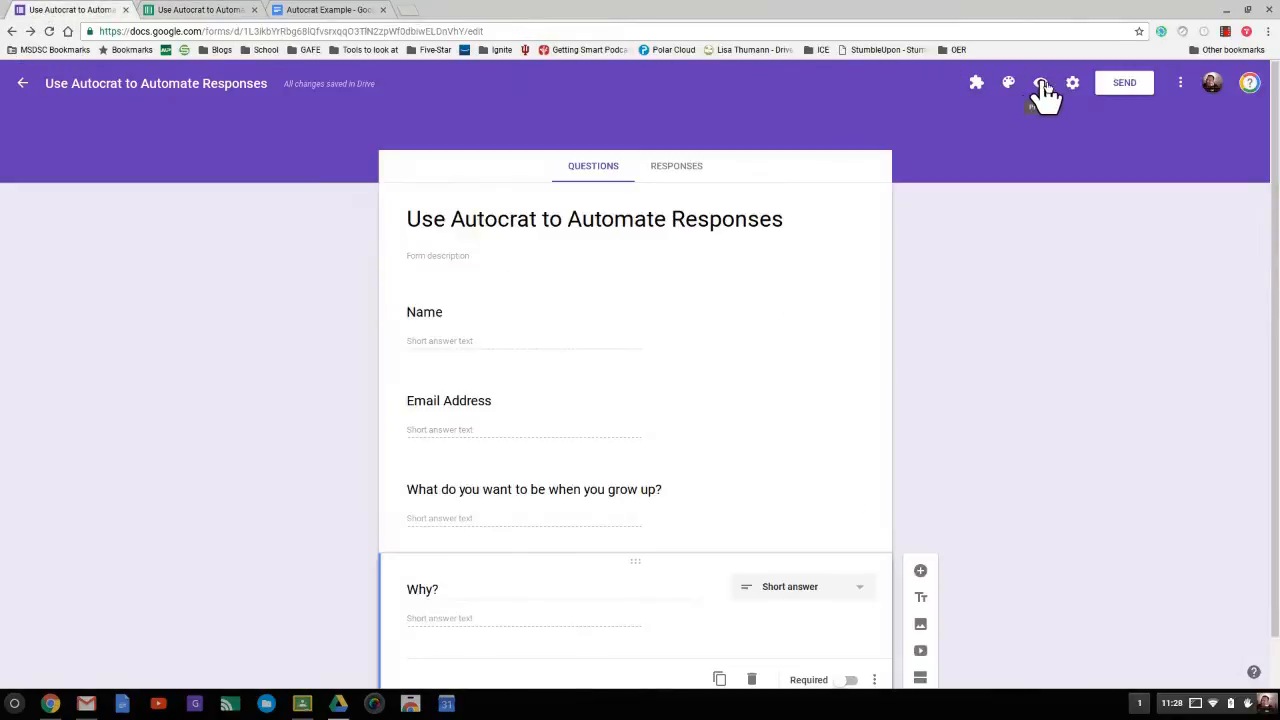
{"action": "left_click", "coordinate": [1041, 84]}
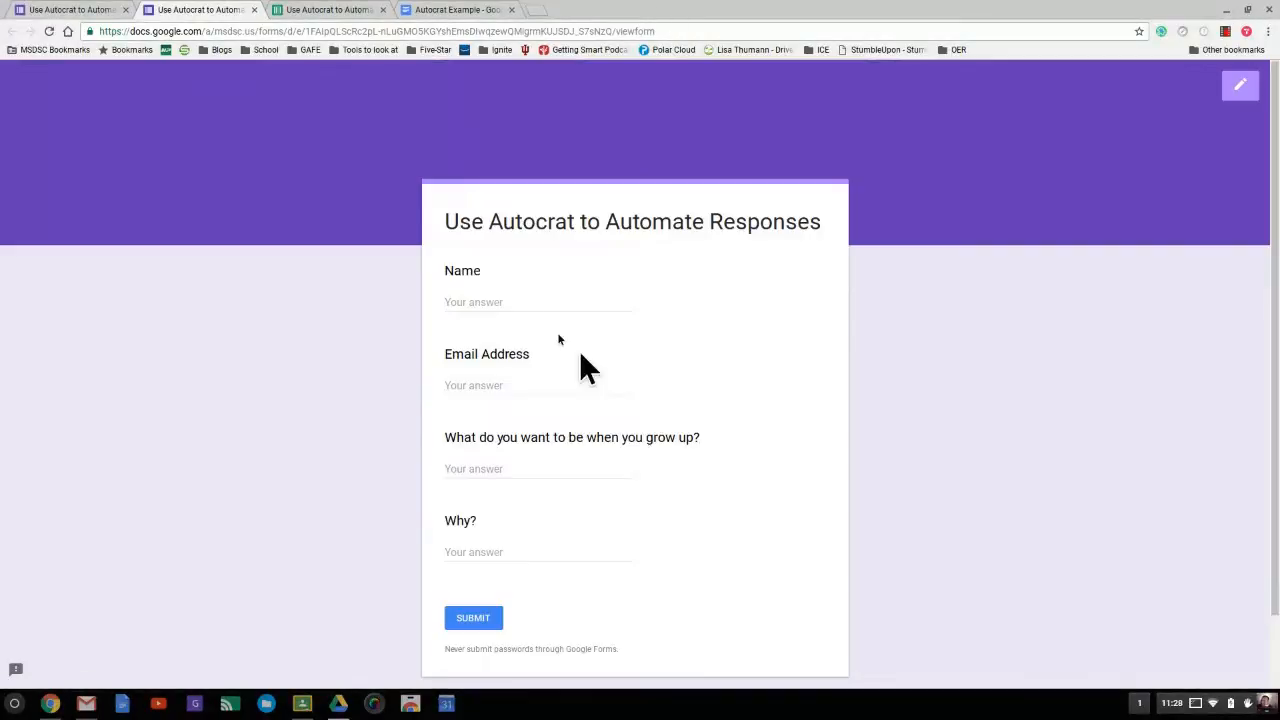
{"action": "left_click", "coordinate": [511, 301]}
{"action": "left_click", "coordinate": [471, 619]}
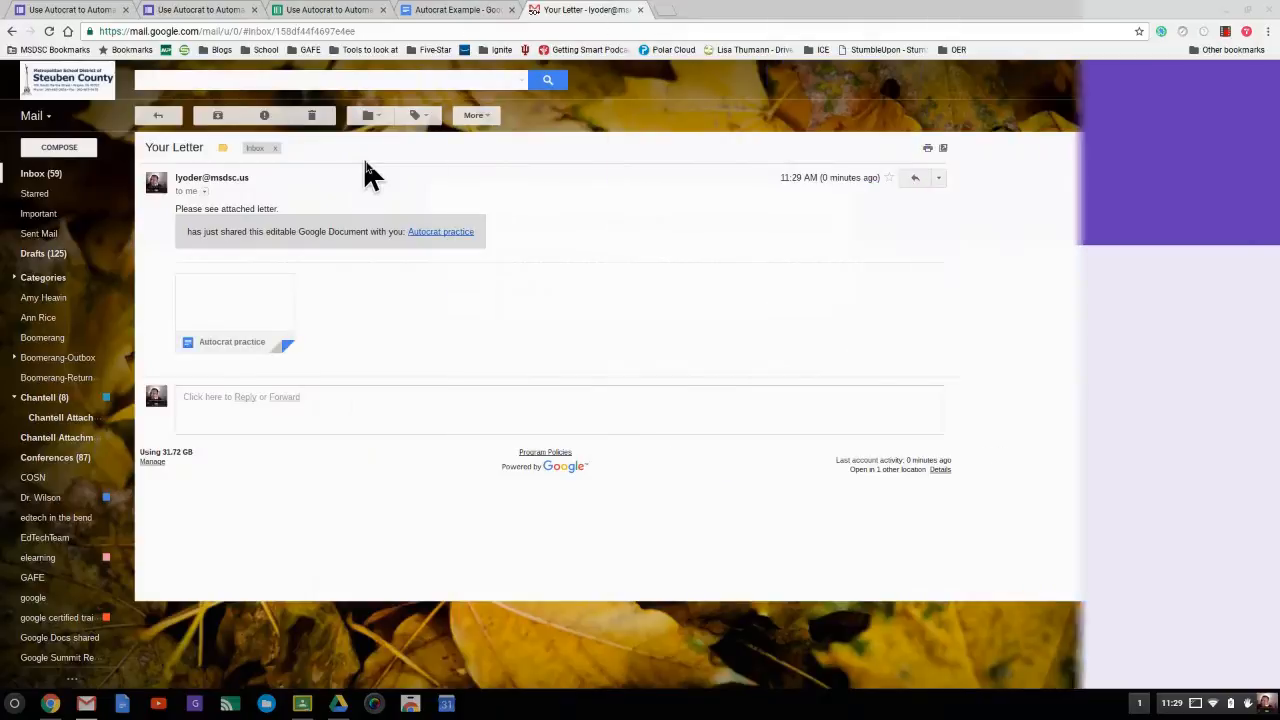
{"action": "left_click", "coordinate": [253, 303]}
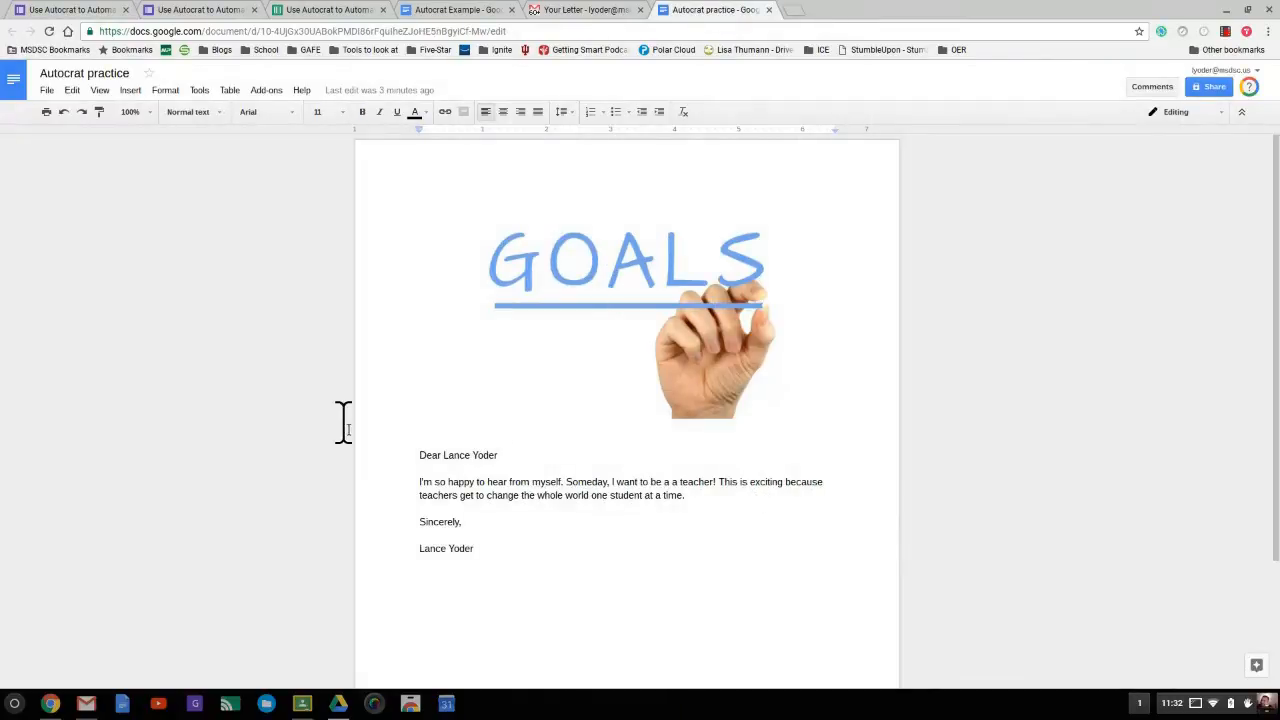
- Check the merged letter's filled-in text against the Autocrat Example template, then return to the responses sheet
{"action": "left_click", "coordinate": [445, 439]}
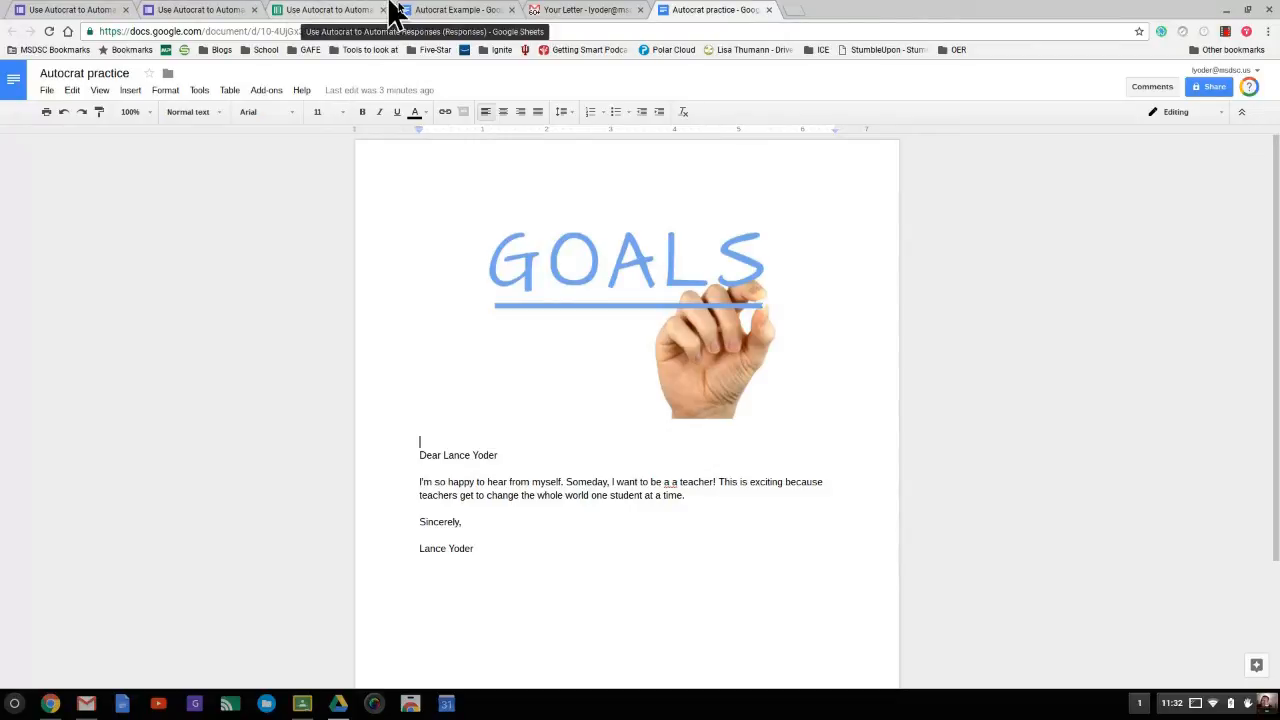
{"action": "left_click", "coordinate": [394, 10]}
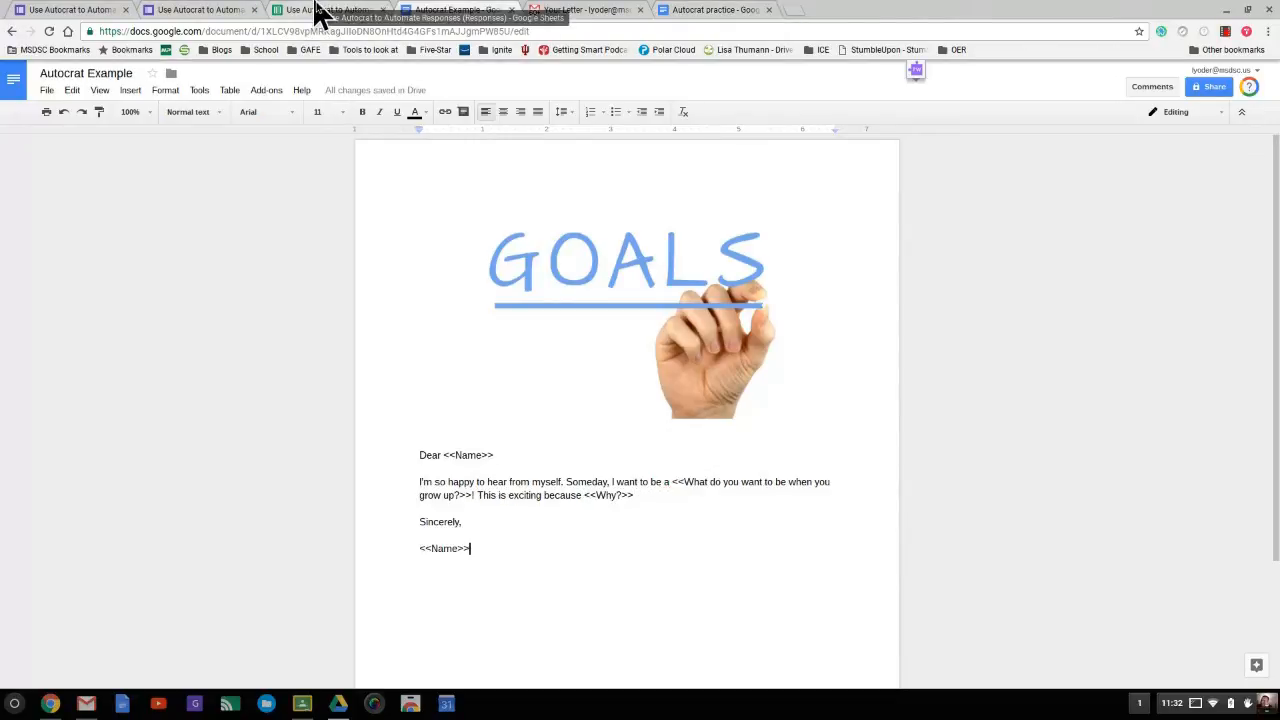
{"action": "left_click", "coordinate": [316, 6]}
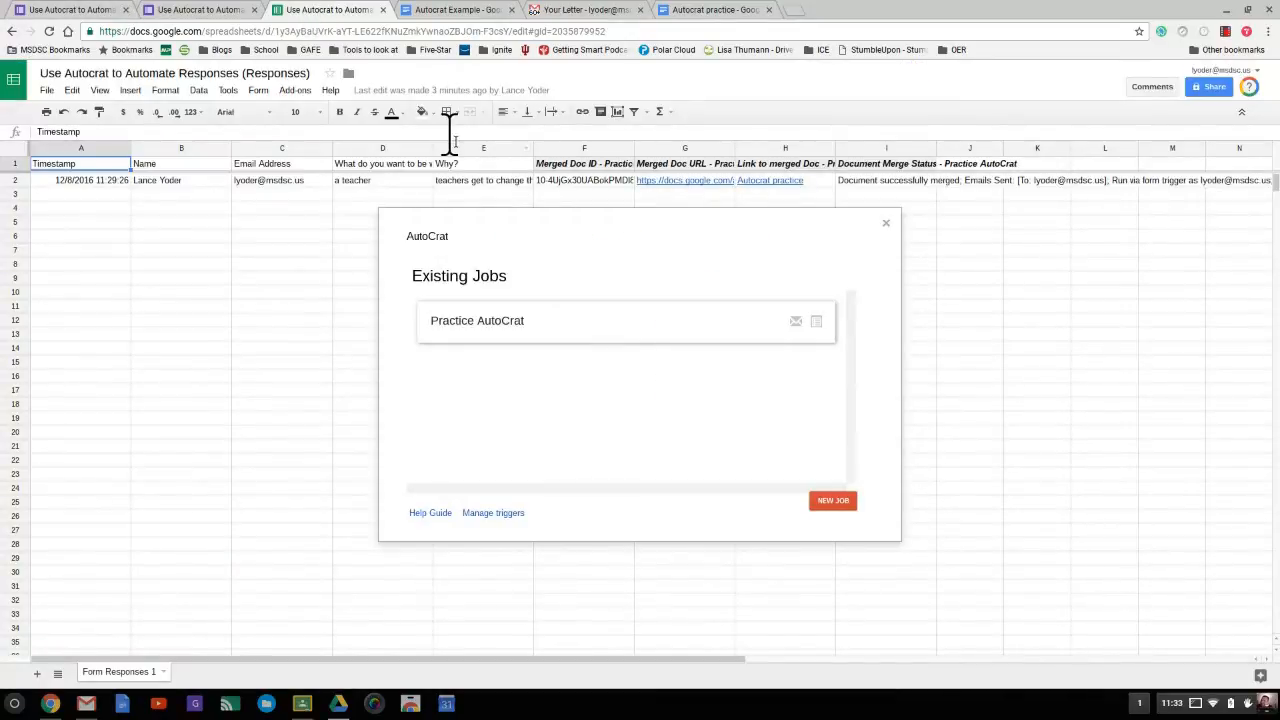
- Close the autoCrat jobs panel to review row 2's merged doc ID, URL and status, then return to the form editor
{"action": "left_click", "coordinate": [886, 225]}
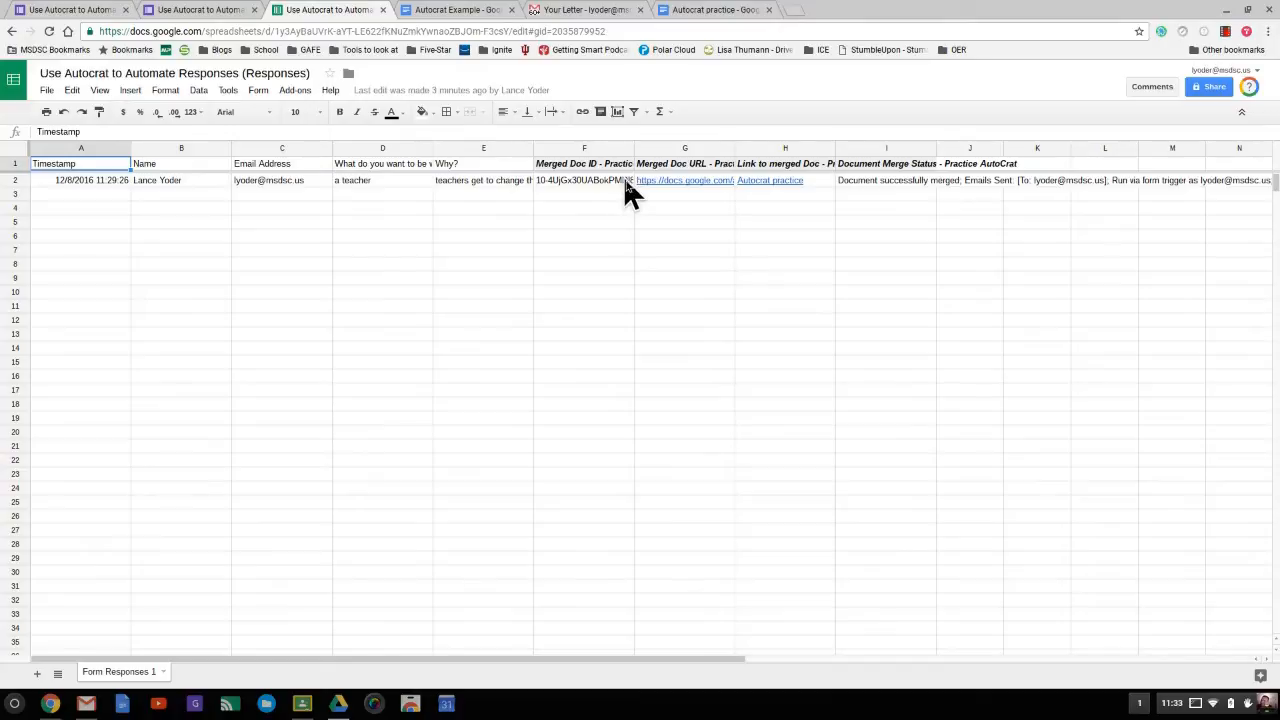
{"action": "mouse_move", "coordinate": [659, 184]}
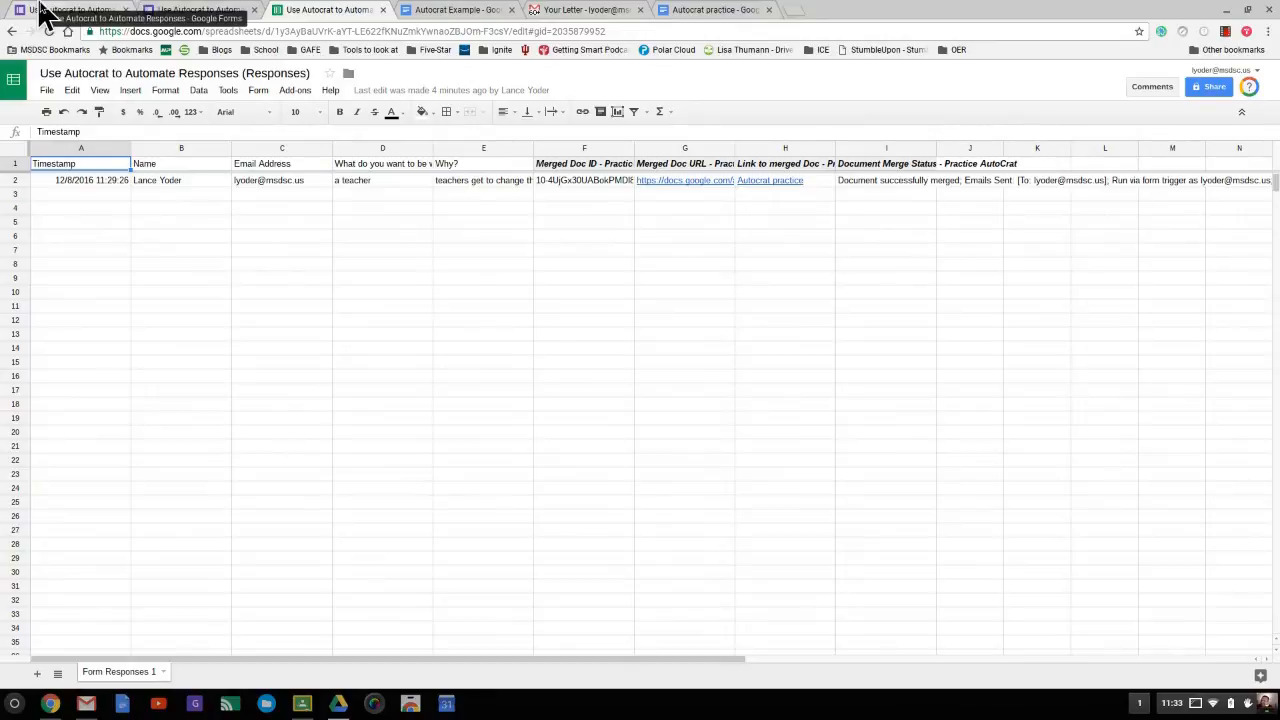
{"action": "left_click", "coordinate": [45, 12]}
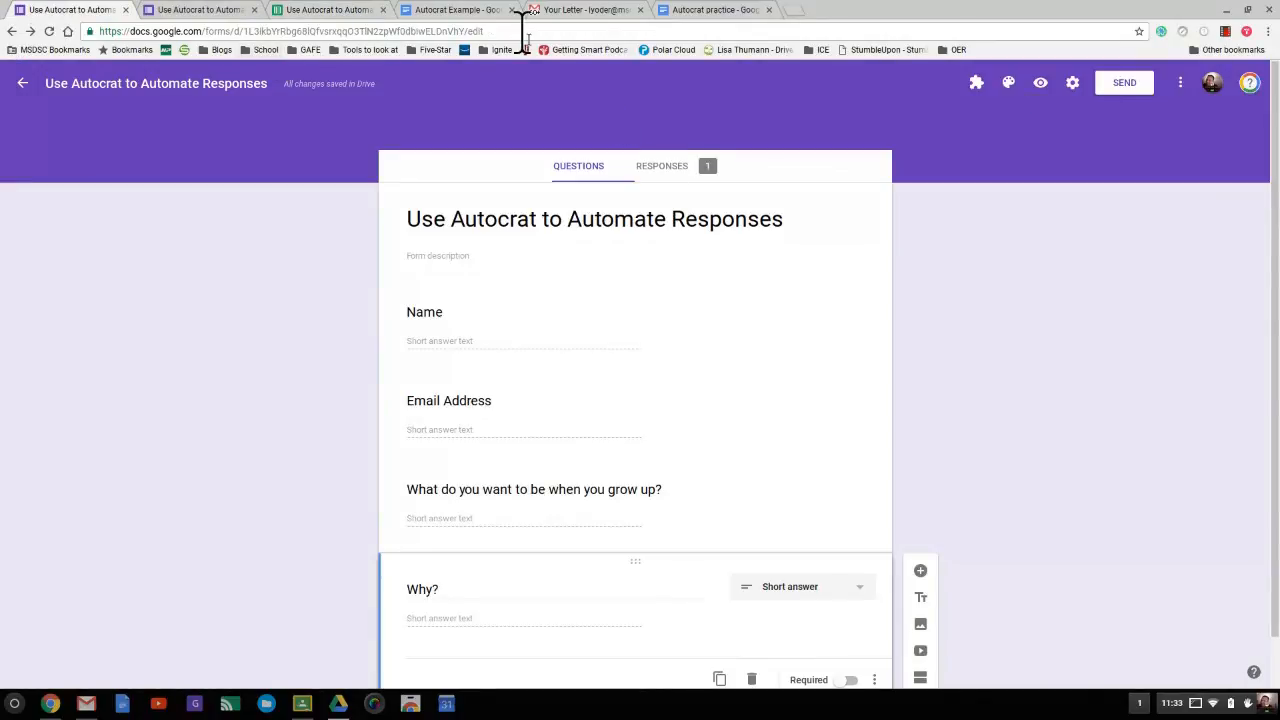